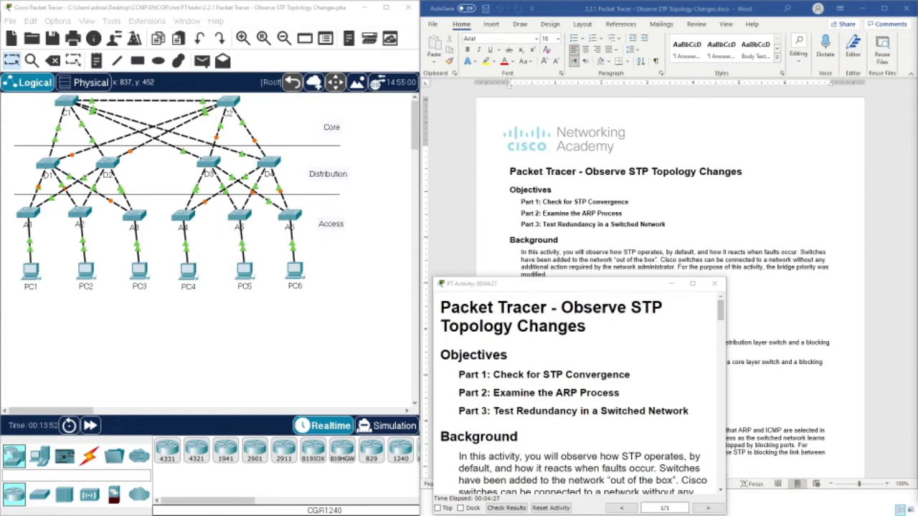
- Bring the Word lab instructions forward and read the STP convergence conditions and the ARP examination tasks
{"action": "left_click", "coordinate": [659, 249]}
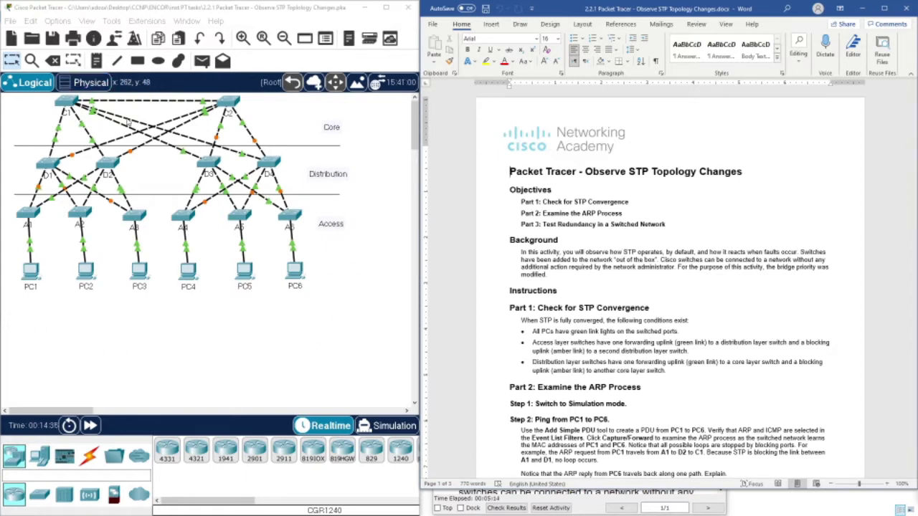
{"action": "scroll", "coordinate": [686, 337], "scroll_direction": "down", "scroll_amount": 3}
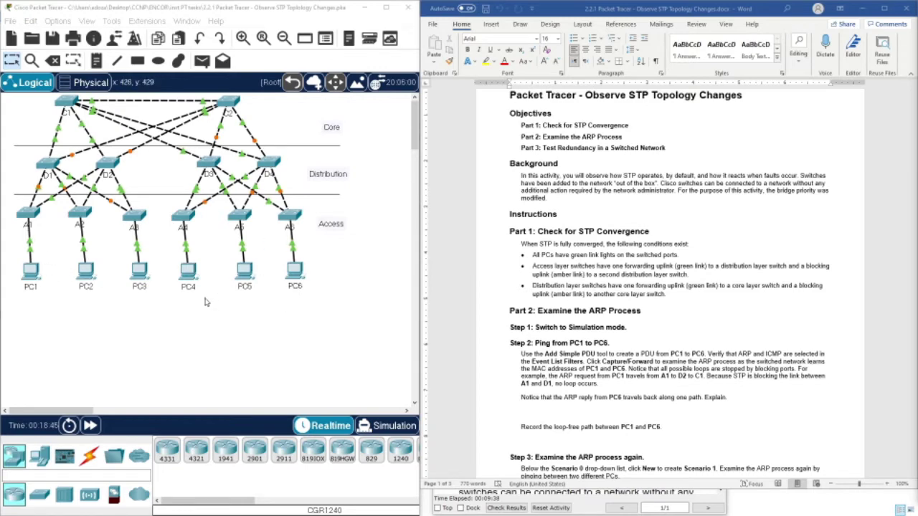
{"action": "scroll", "coordinate": [563, 278], "scroll_direction": "down", "scroll_amount": 2}
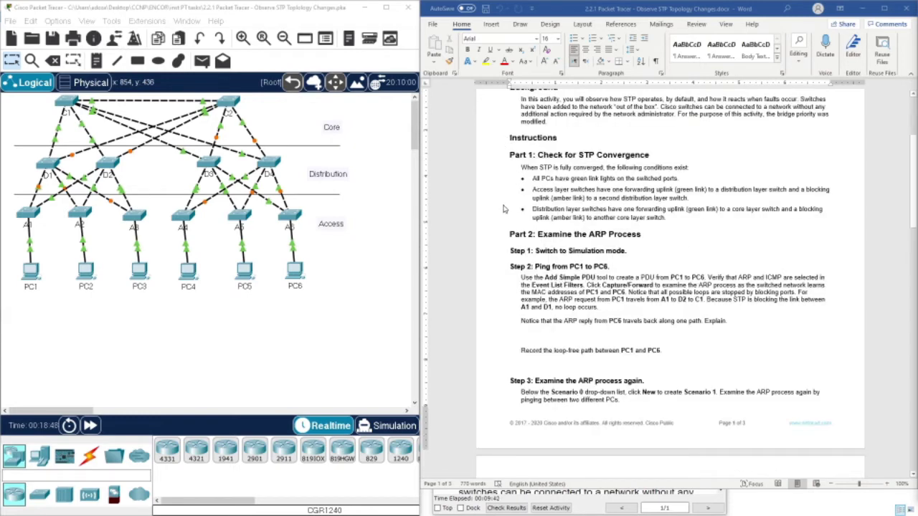
{"action": "scroll", "coordinate": [502, 212], "scroll_direction": "down", "scroll_amount": 2}
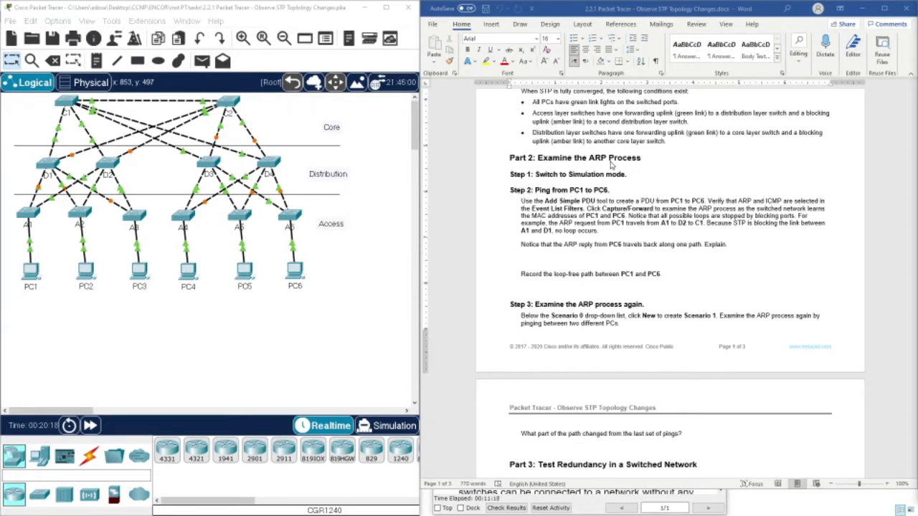
- Switch Packet Tracer to Simulation mode and widen its window beside the lab document
{"action": "left_click_drag", "start_coordinate": [418, 240], "coordinate": [453, 239]}
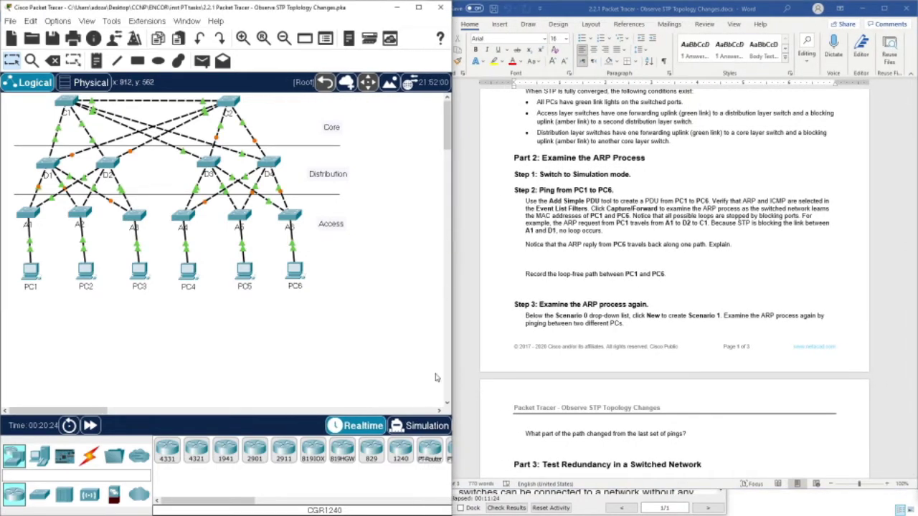
{"action": "left_click", "coordinate": [428, 427]}
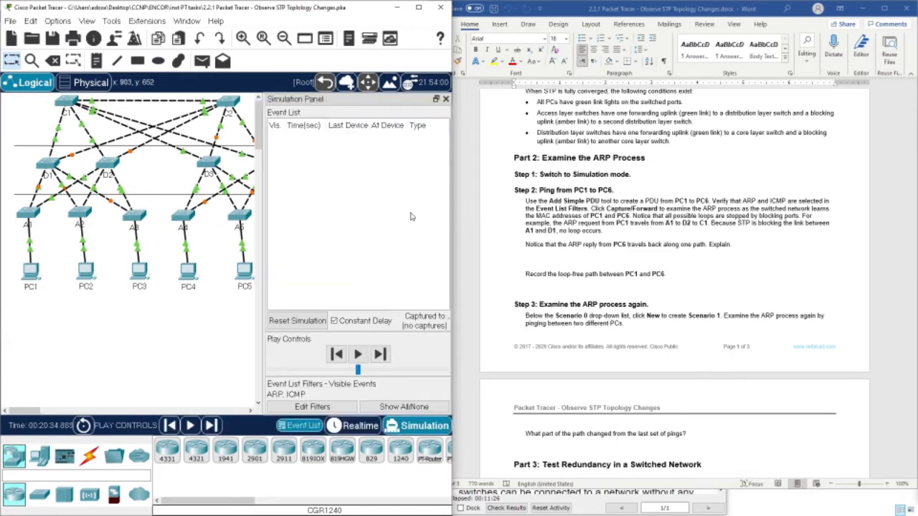
{"action": "mouse_move", "coordinate": [452, 171]}
{"action": "left_mouse_down"}
{"action": "mouse_move", "coordinate": [500, 174]}
{"action": "mouse_move", "coordinate": [457, 174]}
{"action": "left_mouse_up"}
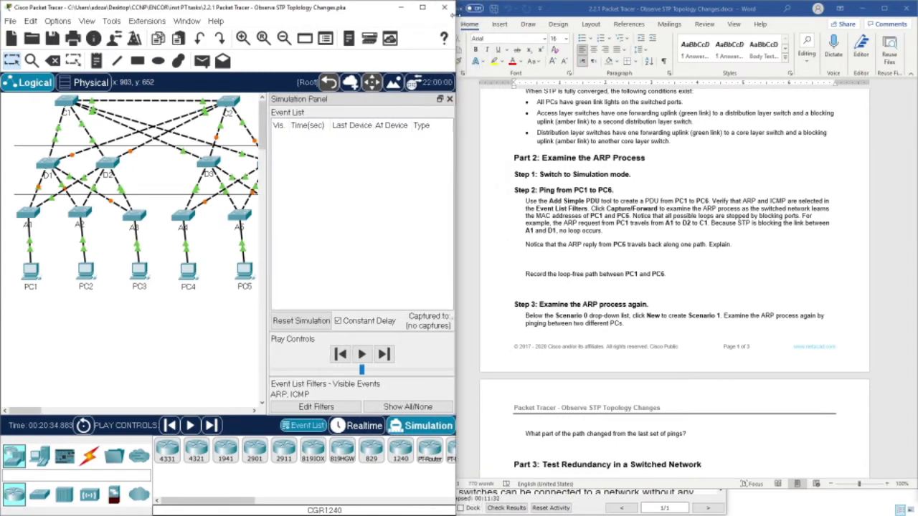
{"action": "left_click_drag", "start_coordinate": [456, 16], "coordinate": [474, 42]}
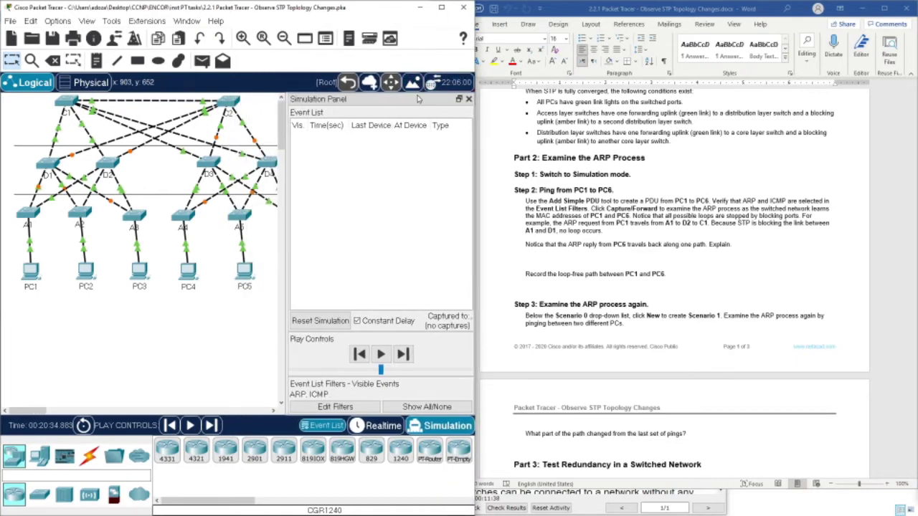
- Undock the Simulation Panel, widen the Packet Tracer window further, and place the floating panel over the empty workspace beside the topology
{"action": "left_click_drag", "start_coordinate": [414, 115], "coordinate": [604, 275]}
{"action": "left_click_drag", "start_coordinate": [204, 500], "coordinate": [479, 481]}
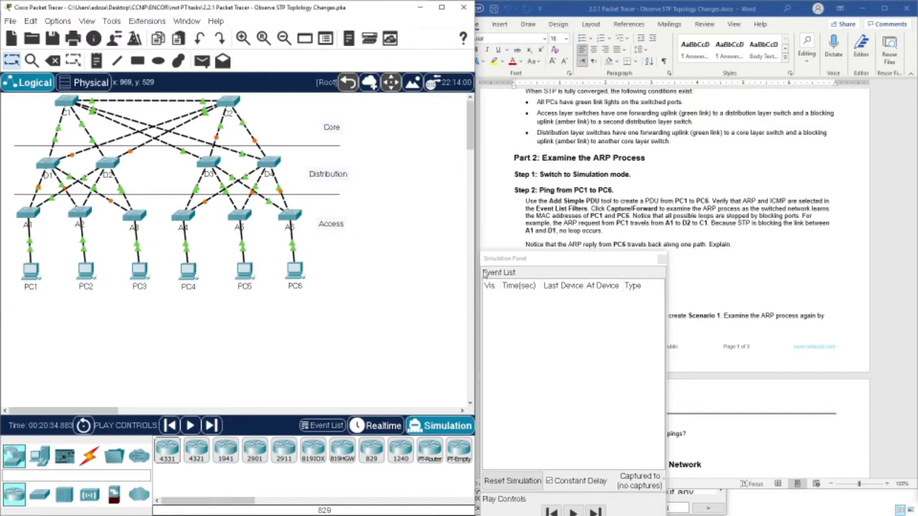
{"action": "left_click_drag", "start_coordinate": [473, 257], "coordinate": [768, 211]}
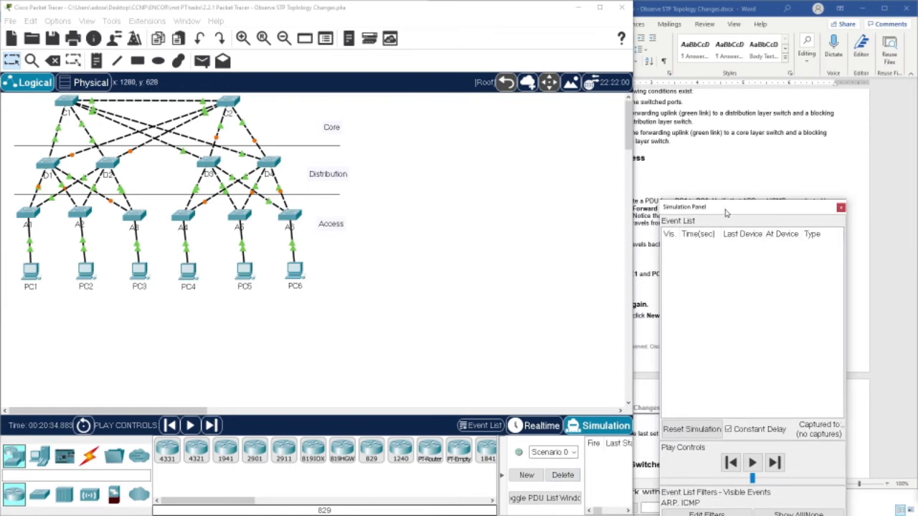
{"action": "left_click_drag", "start_coordinate": [726, 208], "coordinate": [469, 116]}
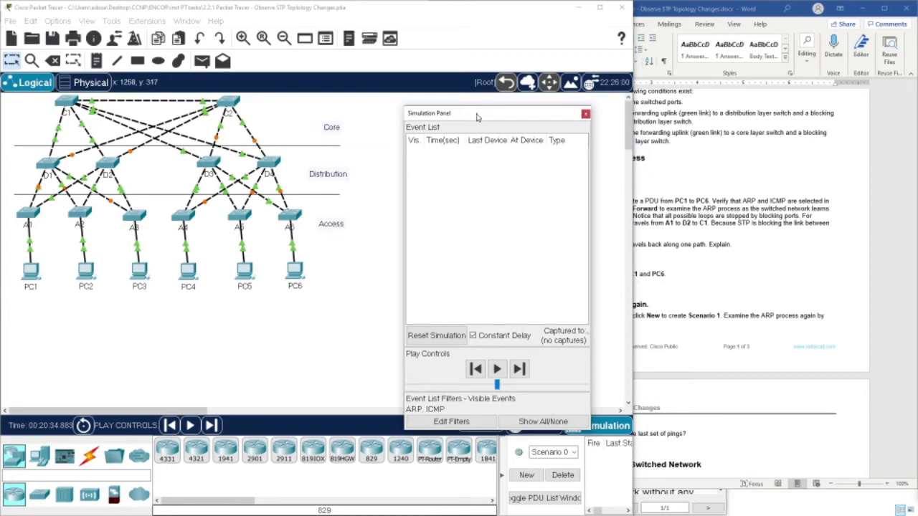
{"action": "left_click_drag", "start_coordinate": [477, 117], "coordinate": [465, 113]}
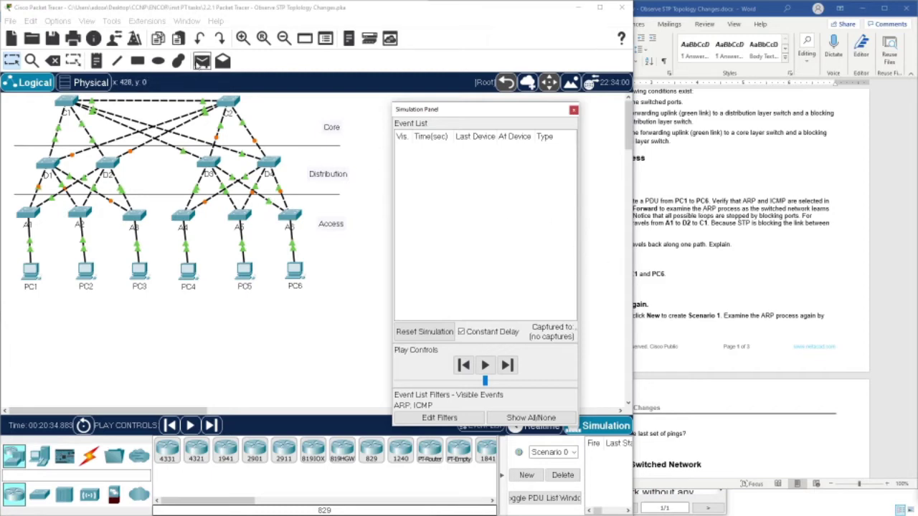
- Create a simple PDU with PC1 as the source and PC6 as the destination
{"action": "left_click", "coordinate": [201, 62]}
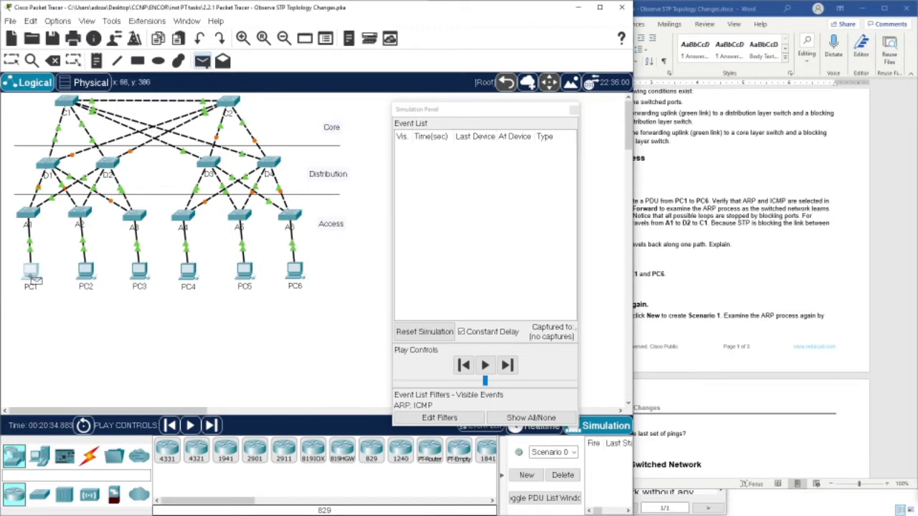
{"action": "left_click", "coordinate": [33, 278]}
{"action": "left_click", "coordinate": [296, 276]}
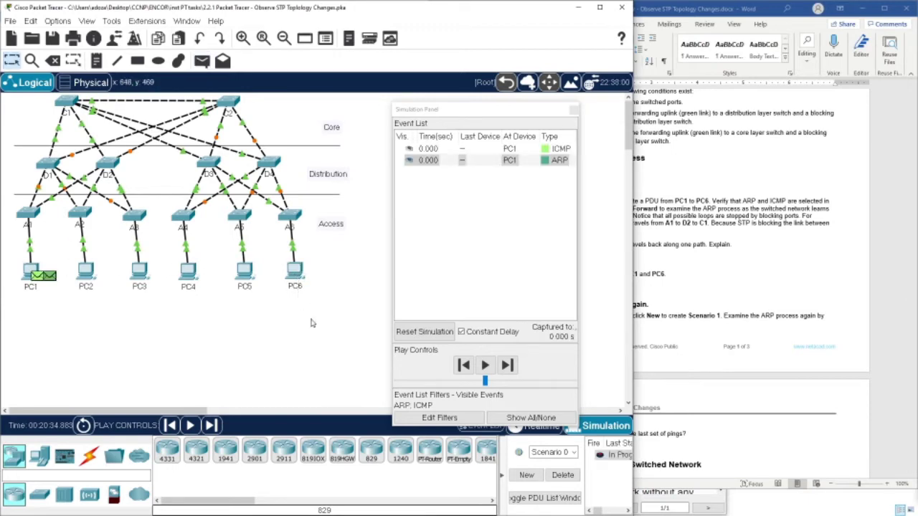
- Advance the simulation event by event until the ARP request from PC1 reaches PC6
{"action": "left_click", "coordinate": [210, 426]}
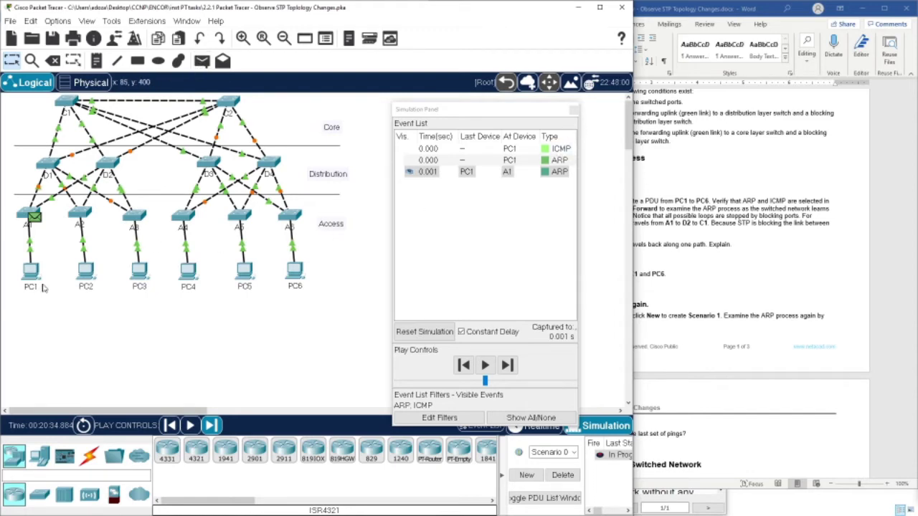
{"action": "mouse_move", "coordinate": [40, 286]}
{"action": "left_click", "coordinate": [210, 425]}
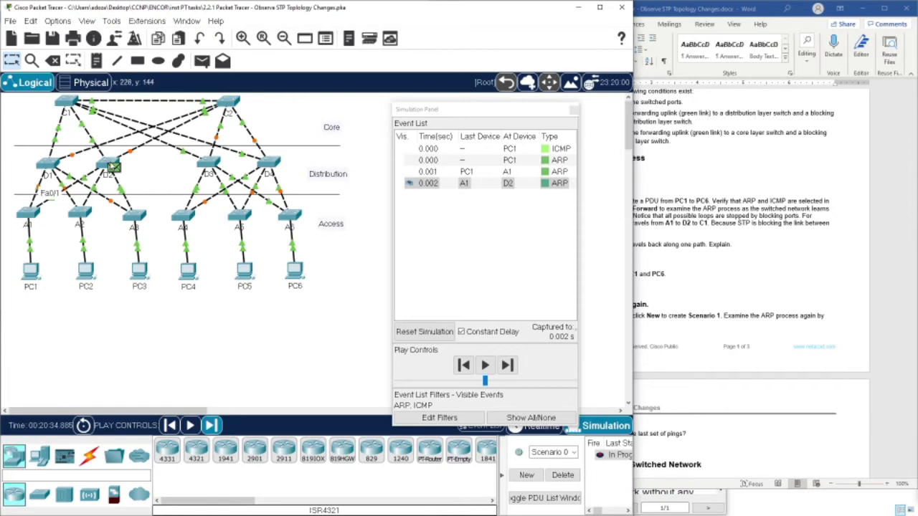
{"action": "mouse_move", "coordinate": [107, 167]}
{"action": "mouse_move", "coordinate": [227, 104]}
{"action": "left_click", "coordinate": [213, 426]}
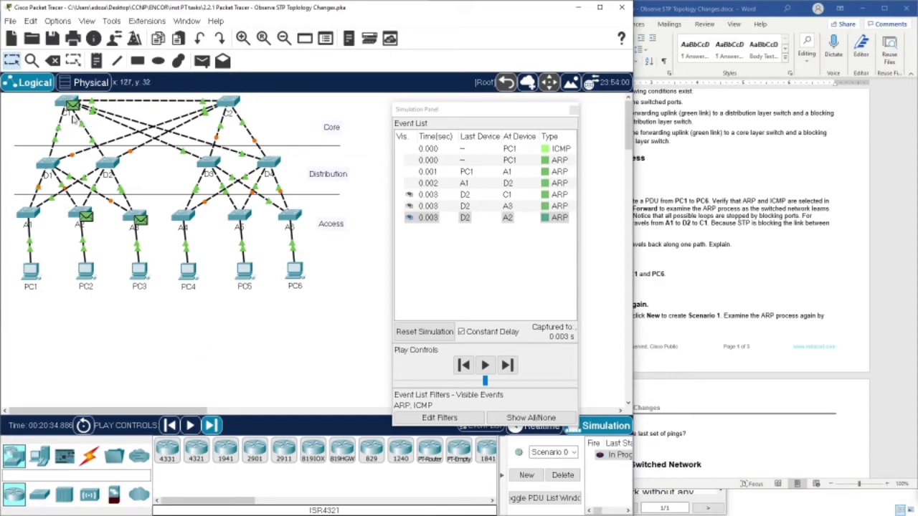
{"action": "left_click", "coordinate": [211, 426]}
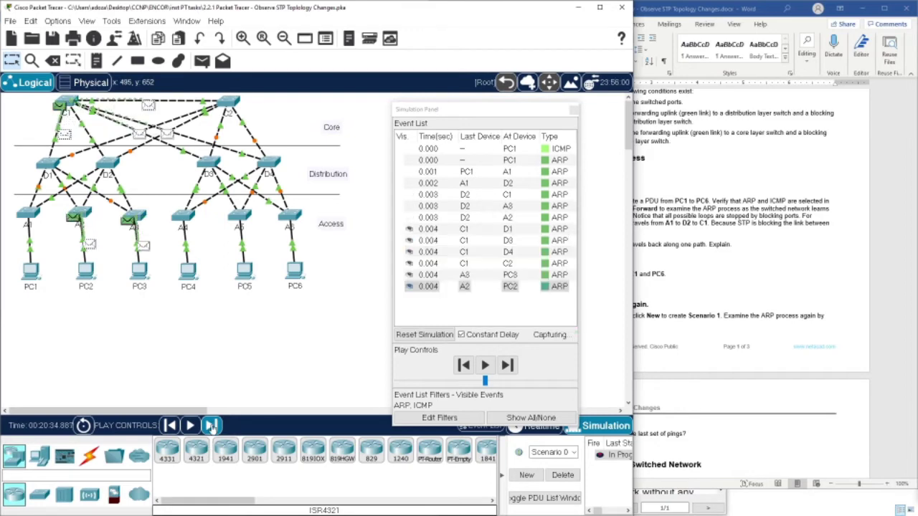
{"action": "left_click", "coordinate": [211, 426]}
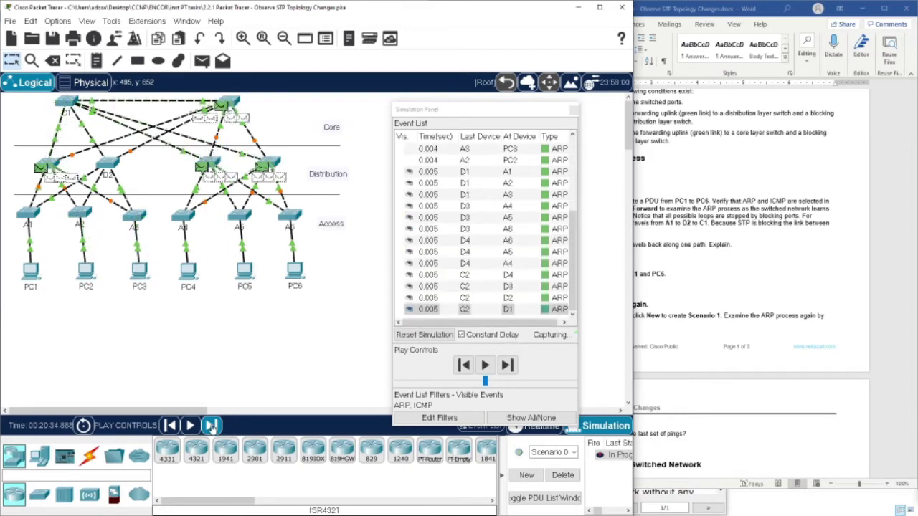
{"action": "left_click", "coordinate": [211, 426]}
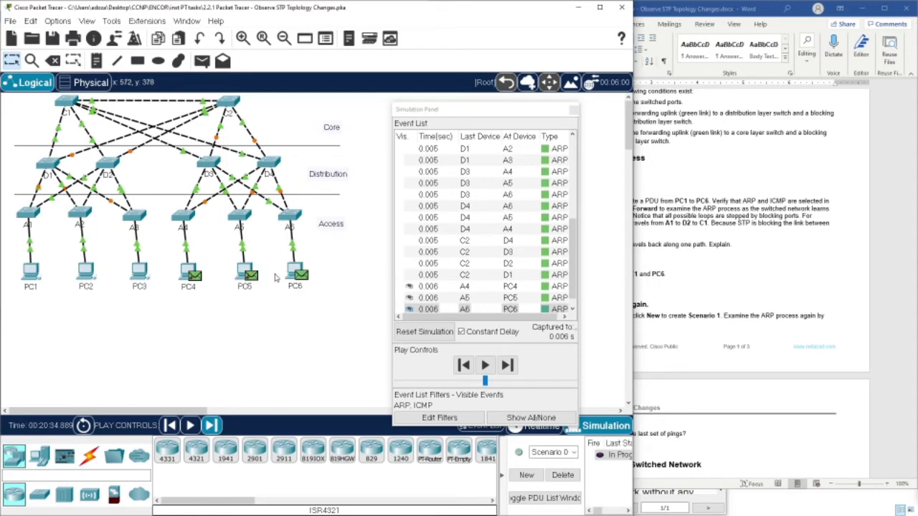
- Advance the simulation event by event to follow the ARP reply from PC6 back to PC1
{"action": "left_click", "coordinate": [211, 426]}
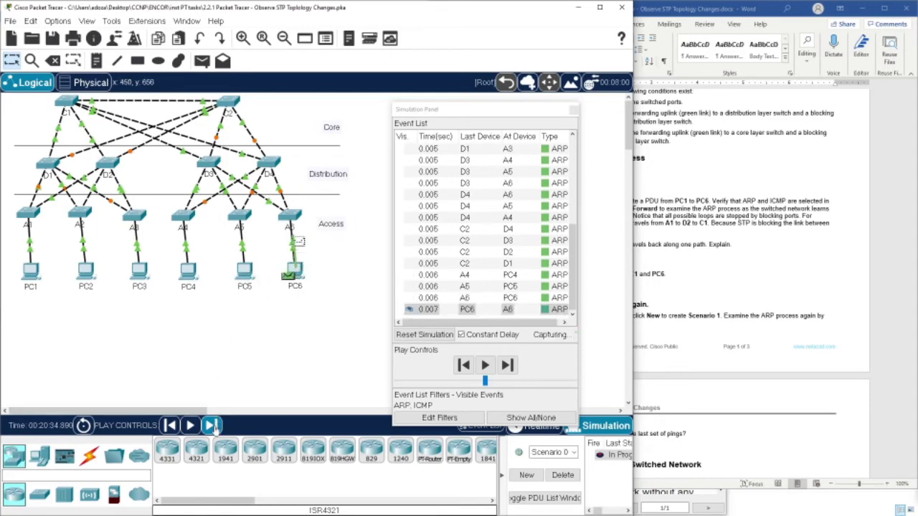
{"action": "left_click", "coordinate": [211, 426]}
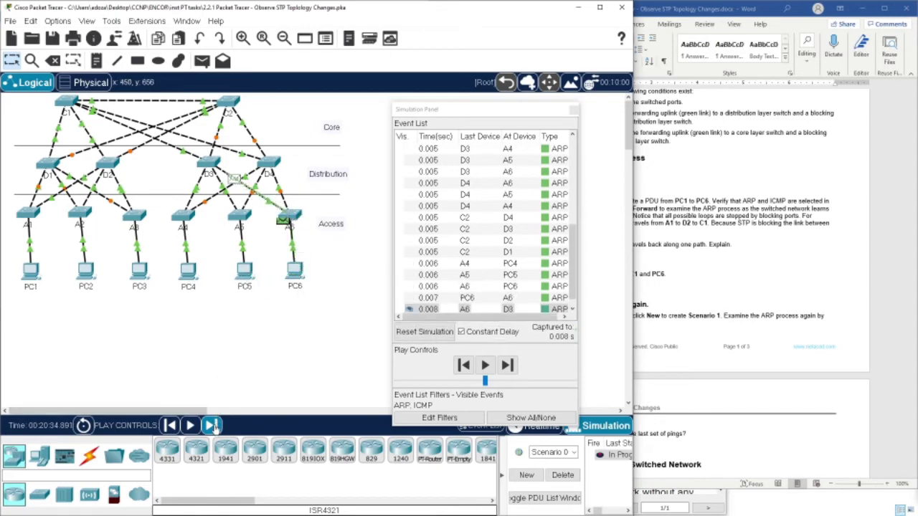
{"action": "left_click", "coordinate": [211, 426]}
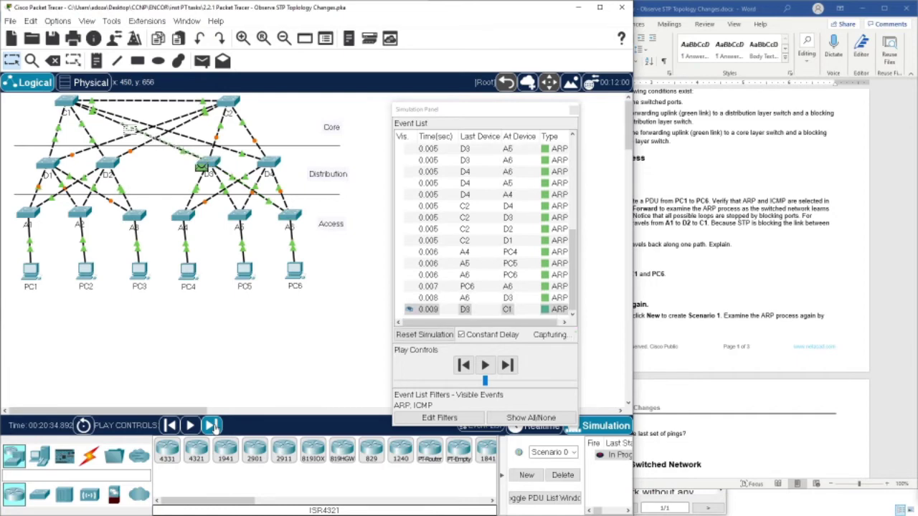
{"action": "left_click", "coordinate": [211, 426]}
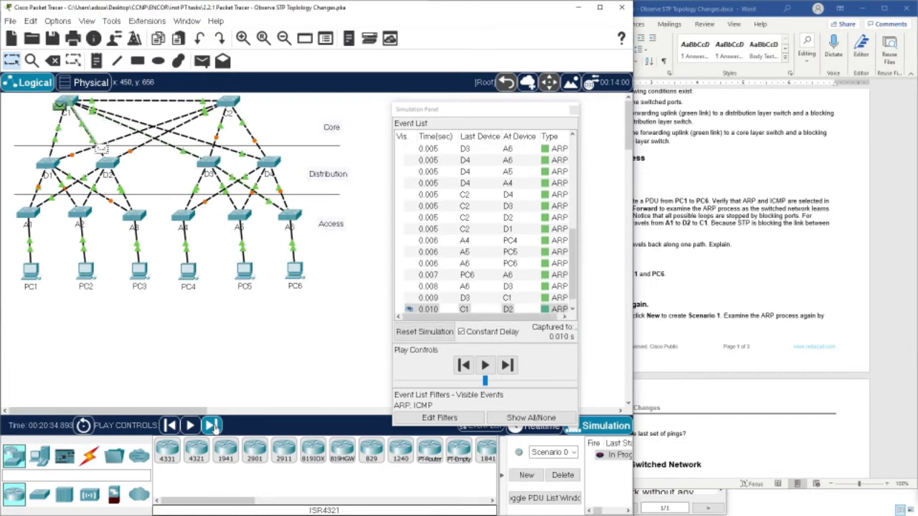
{"action": "left_click", "coordinate": [212, 426]}
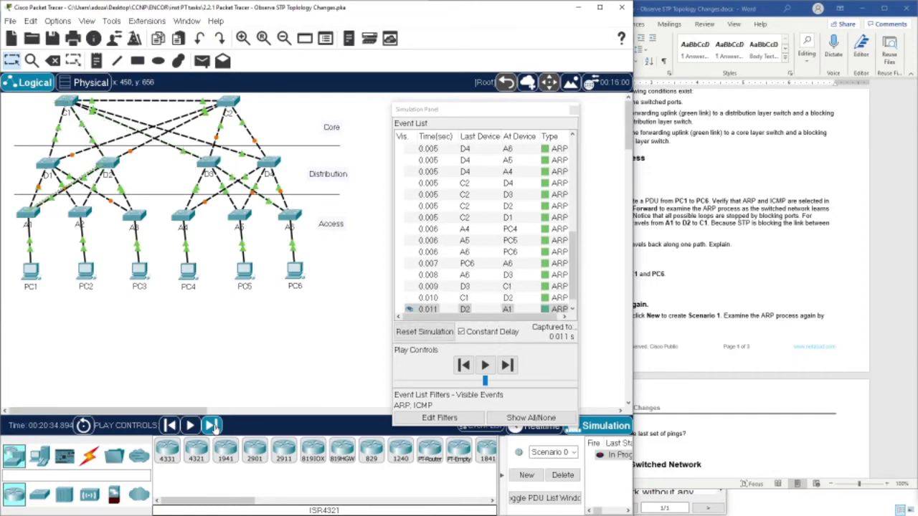
{"action": "left_click", "coordinate": [212, 426]}
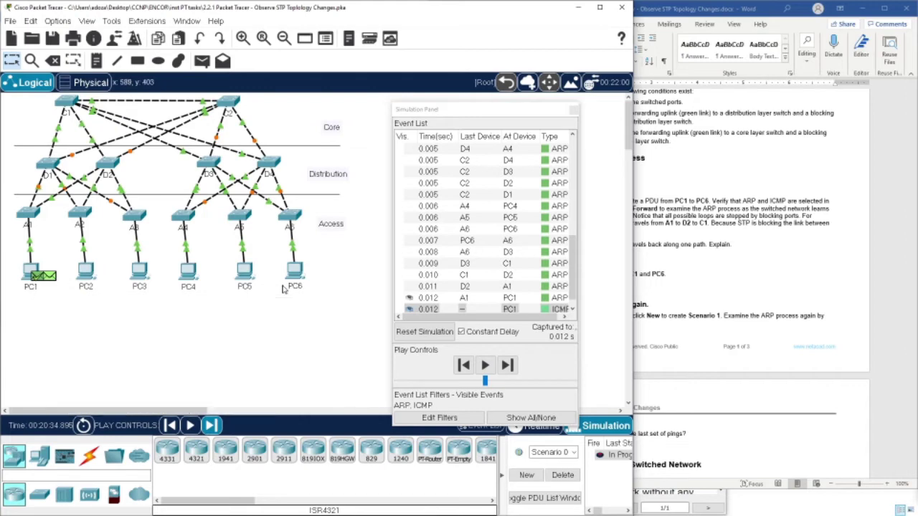
- Advance the simulation event by event to follow the ICMP echo request from PC1 to PC6
{"action": "left_click", "coordinate": [215, 425]}
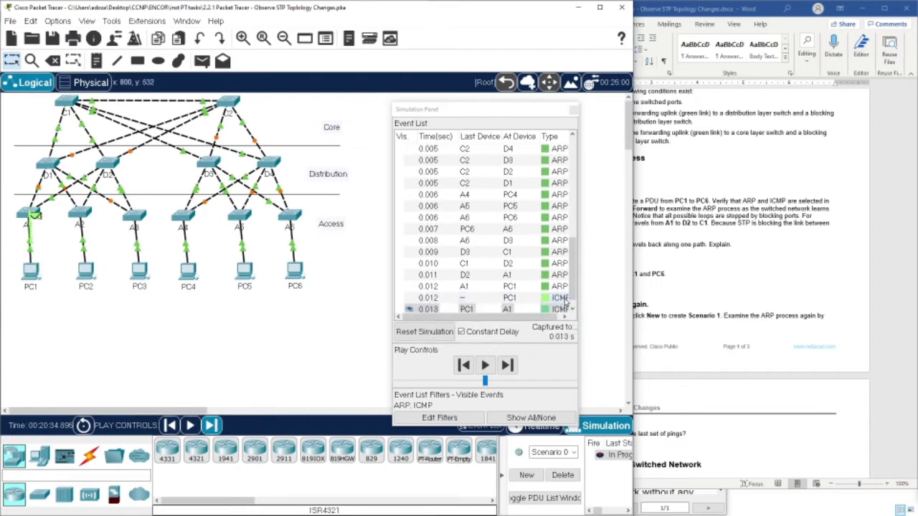
{"action": "left_click", "coordinate": [215, 425]}
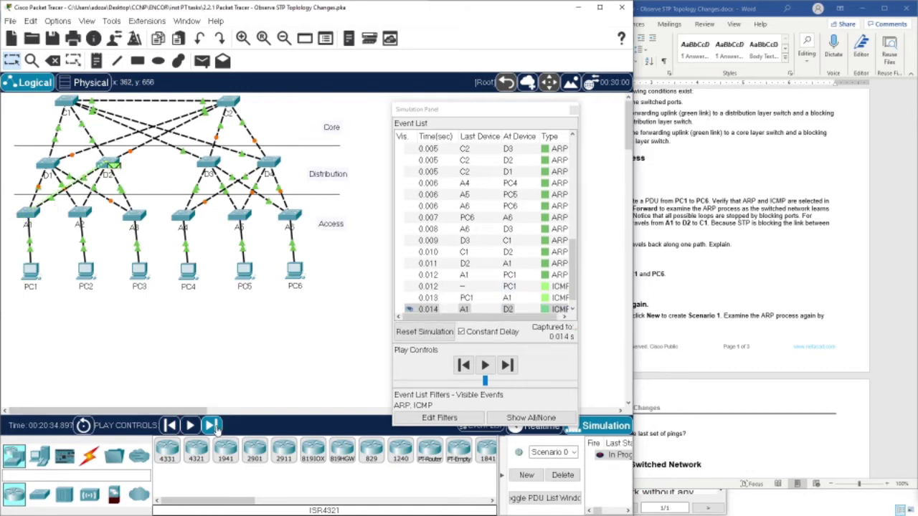
{"action": "left_click", "coordinate": [216, 425]}
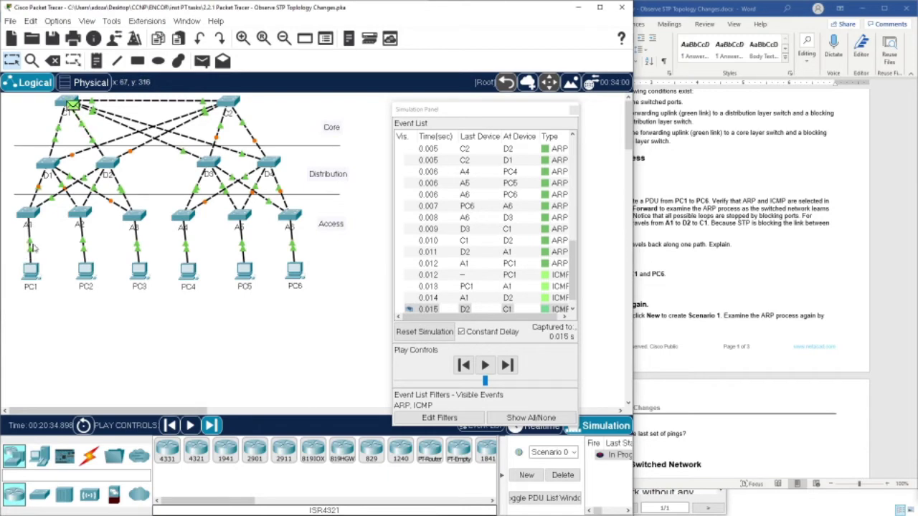
{"action": "mouse_move", "coordinate": [106, 175]}
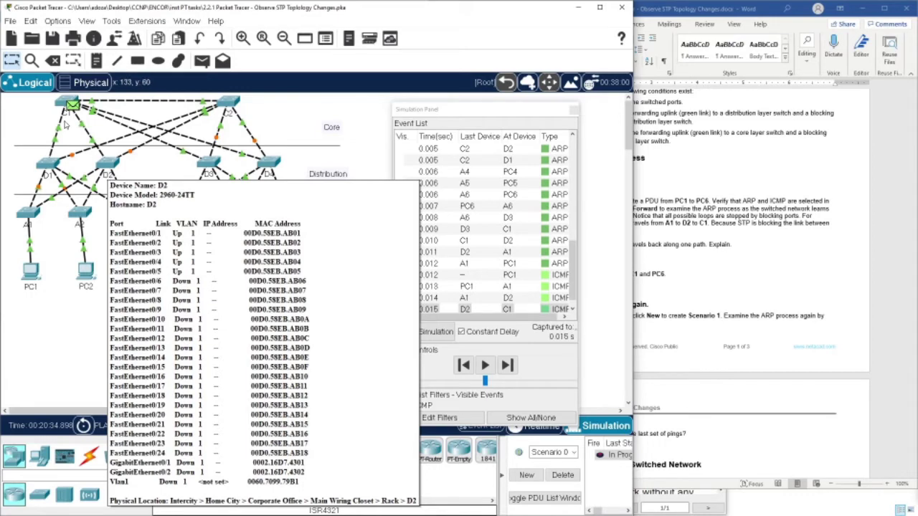
{"action": "left_click", "coordinate": [210, 426]}
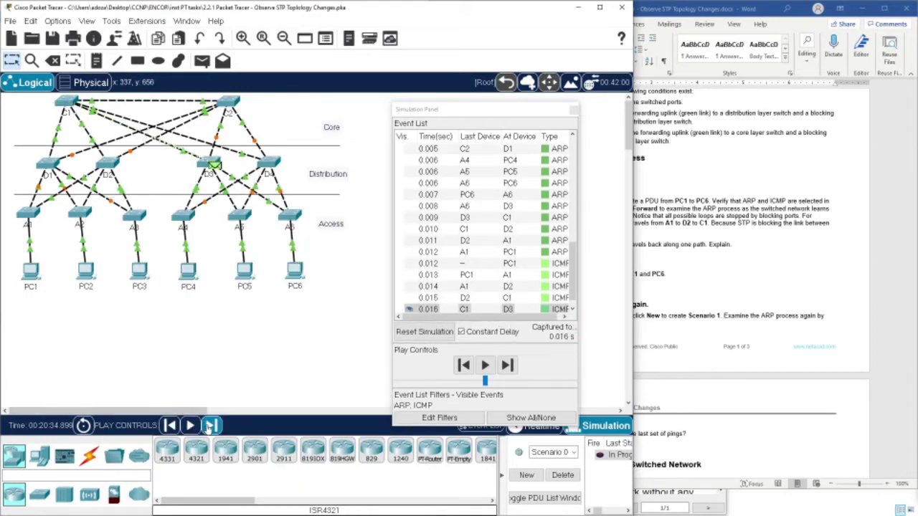
{"action": "left_click", "coordinate": [210, 426]}
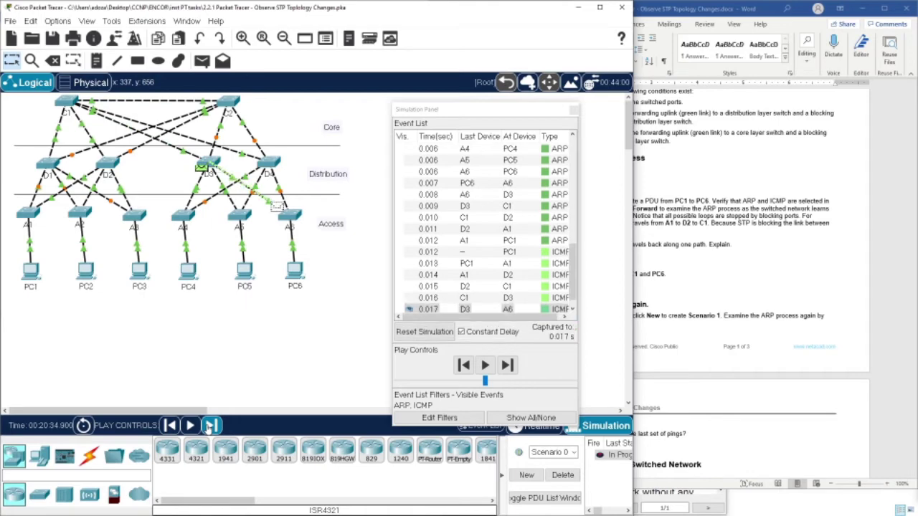
{"action": "left_click", "coordinate": [210, 426]}
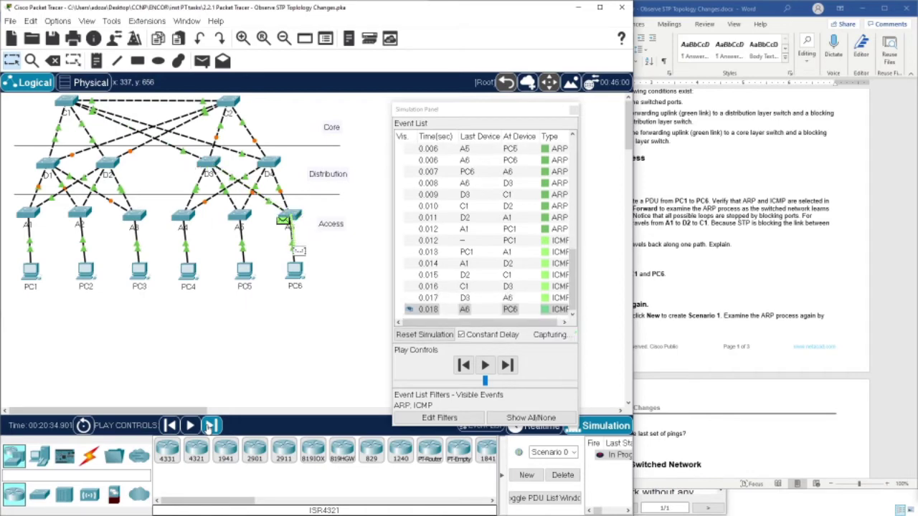
- Advance the simulation event by event to follow the ICMP echo reply from PC6 back to PC1
{"action": "left_click", "coordinate": [210, 426]}
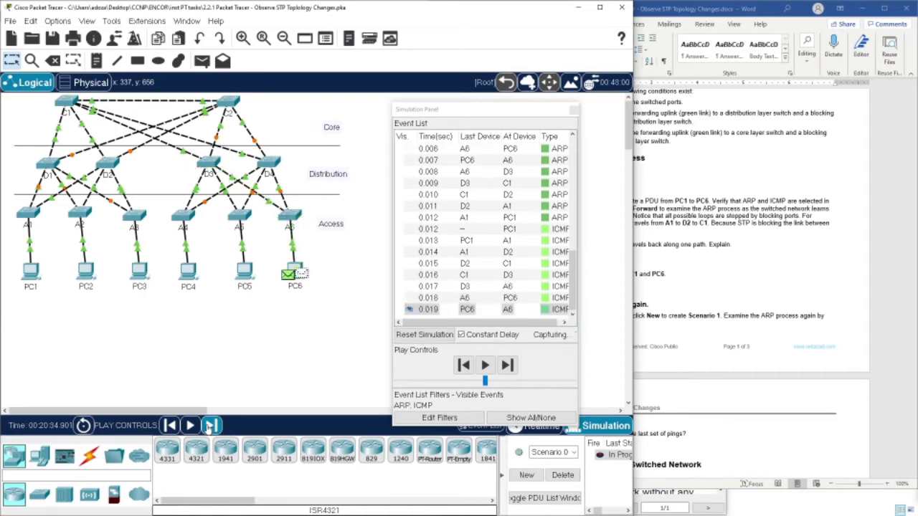
{"action": "left_click", "coordinate": [210, 426]}
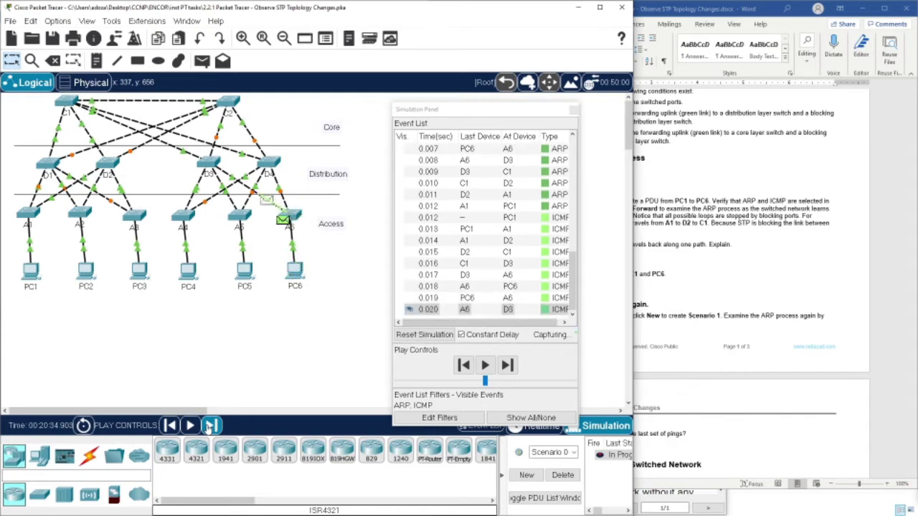
{"action": "left_click", "coordinate": [210, 426]}
{"action": "left_click", "coordinate": [210, 426]}
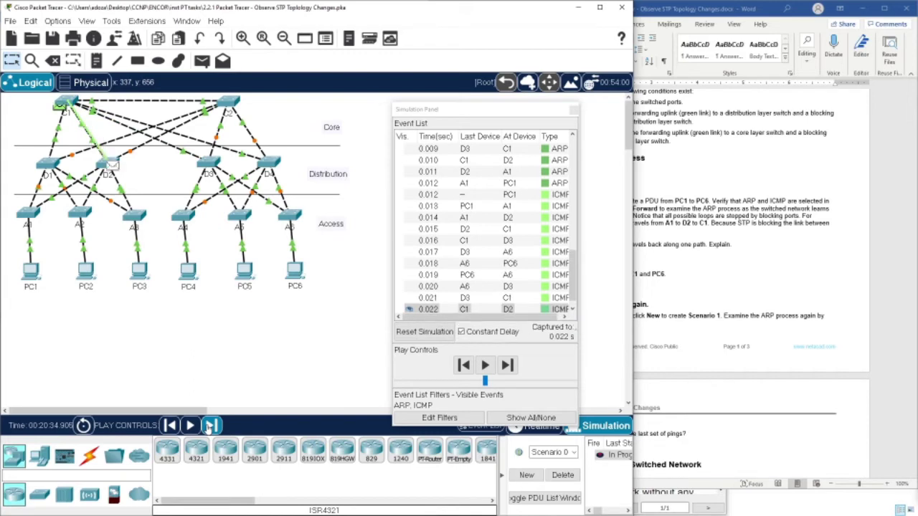
{"action": "left_click", "coordinate": [210, 426]}
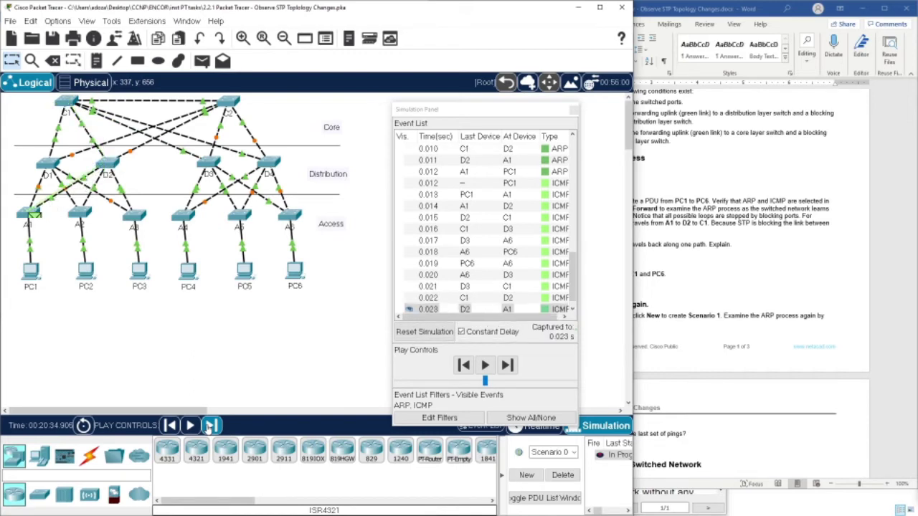
{"action": "left_click", "coordinate": [210, 426]}
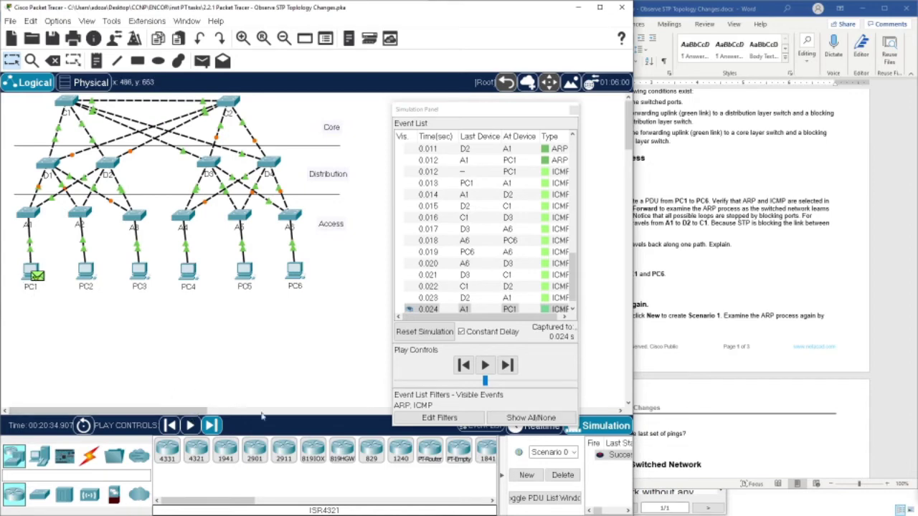
- Highlight the sentence about the ARP reply from PC6 in the Word lab instructions, and create Scenario 1 in Packet Tracer
{"action": "left_click", "coordinate": [723, 282]}
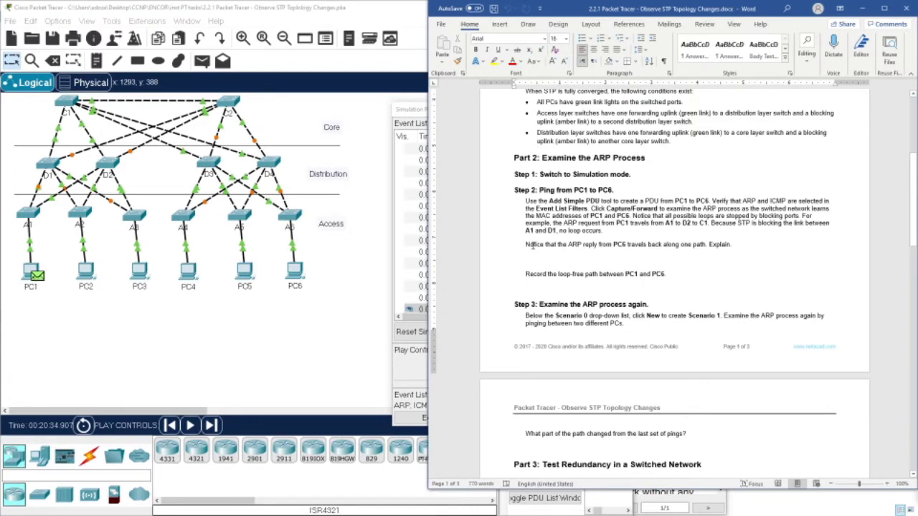
{"action": "left_click_drag", "start_coordinate": [526, 245], "coordinate": [706, 244]}
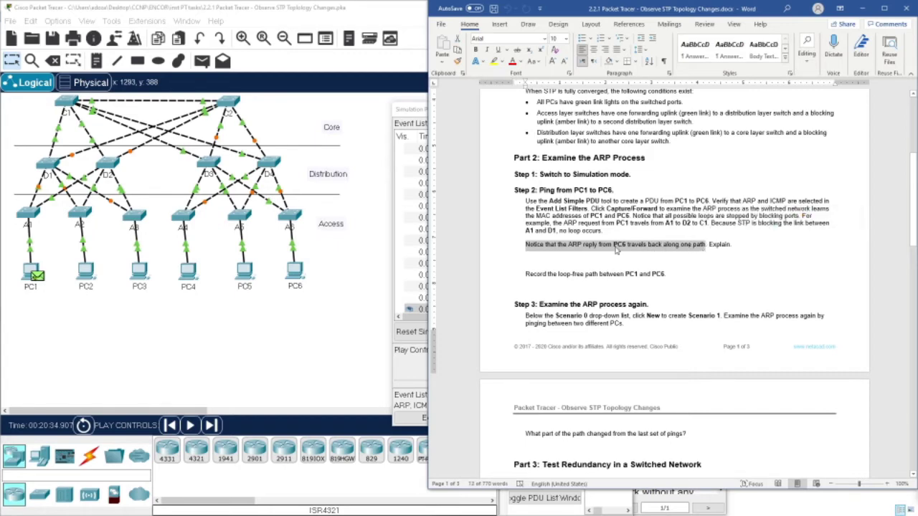
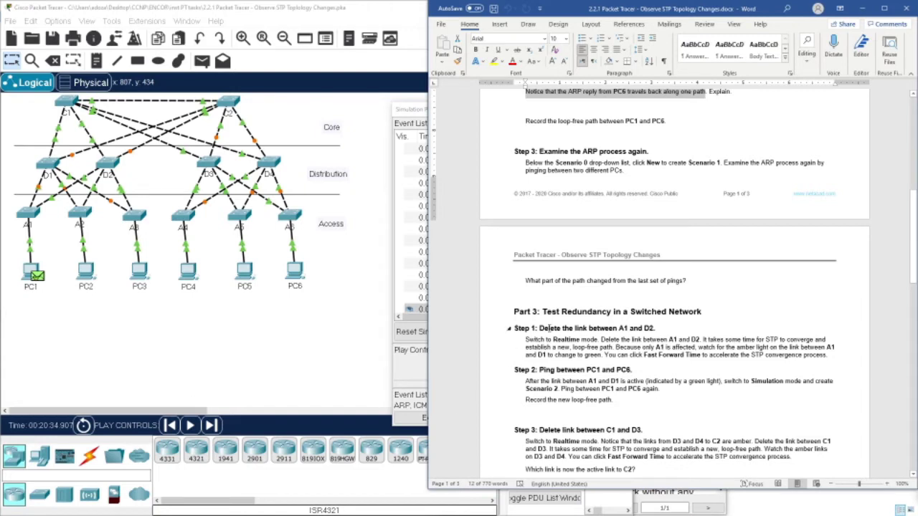
{"action": "left_click", "coordinate": [368, 351]}
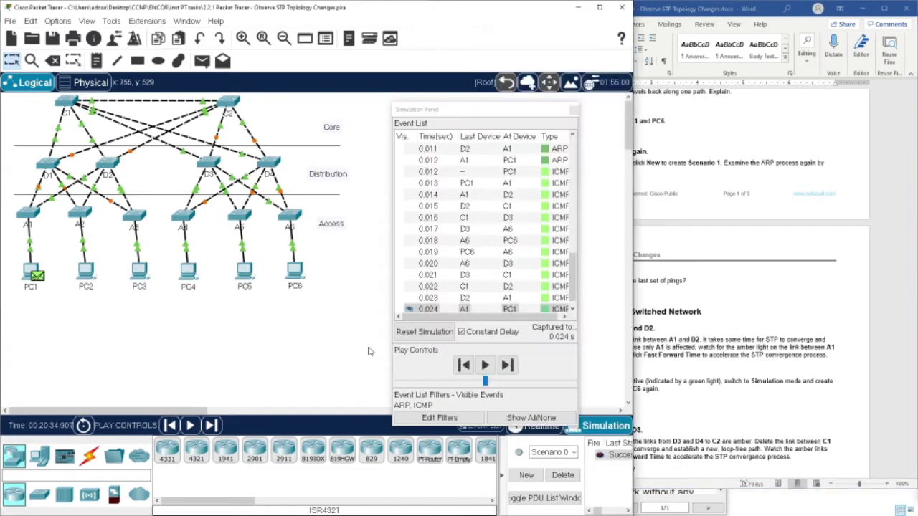
{"action": "left_click", "coordinate": [539, 477]}
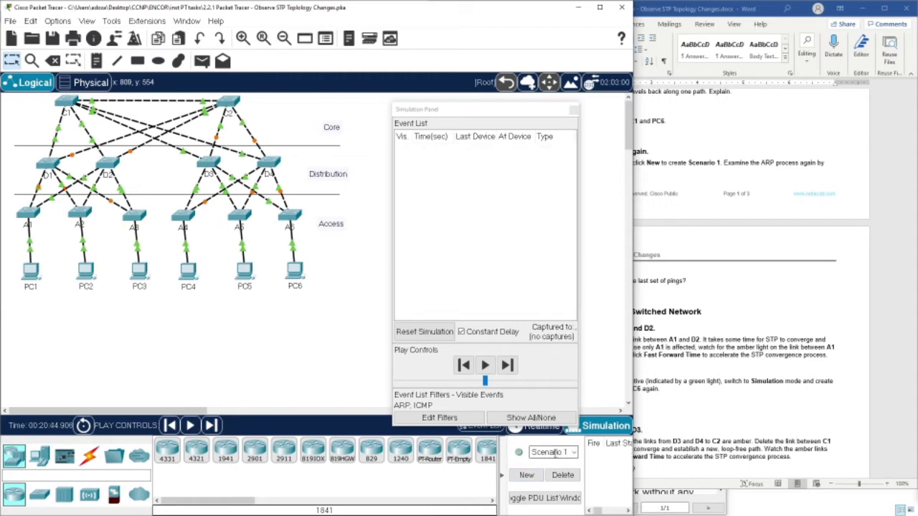
- Create a simple PDU with PC4 as the source and PC5 as the destination in Scenario 1
{"action": "left_click", "coordinate": [696, 189]}
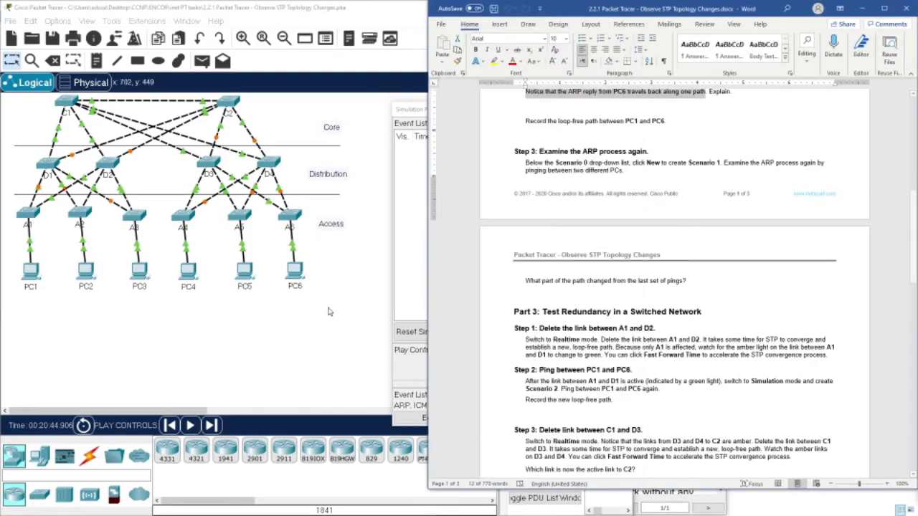
{"action": "left_click", "coordinate": [202, 60]}
{"action": "left_click", "coordinate": [191, 273]}
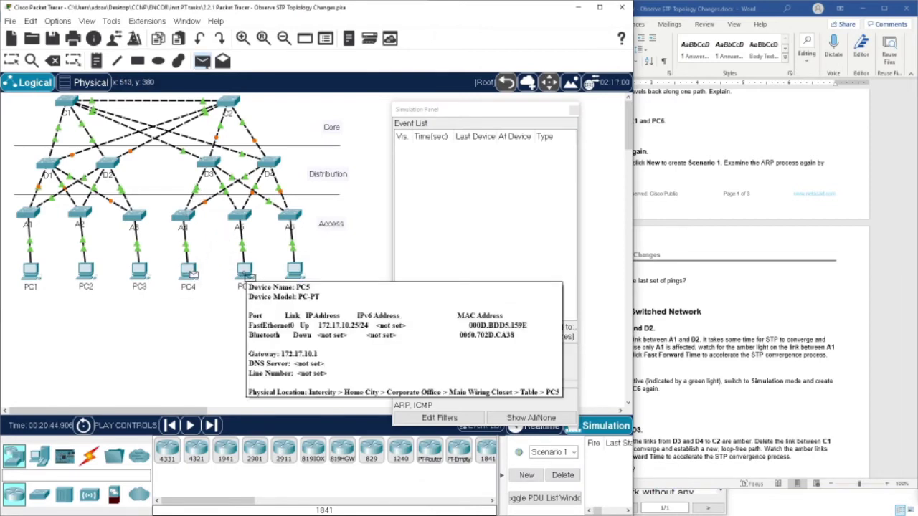
{"action": "left_click", "coordinate": [245, 273]}
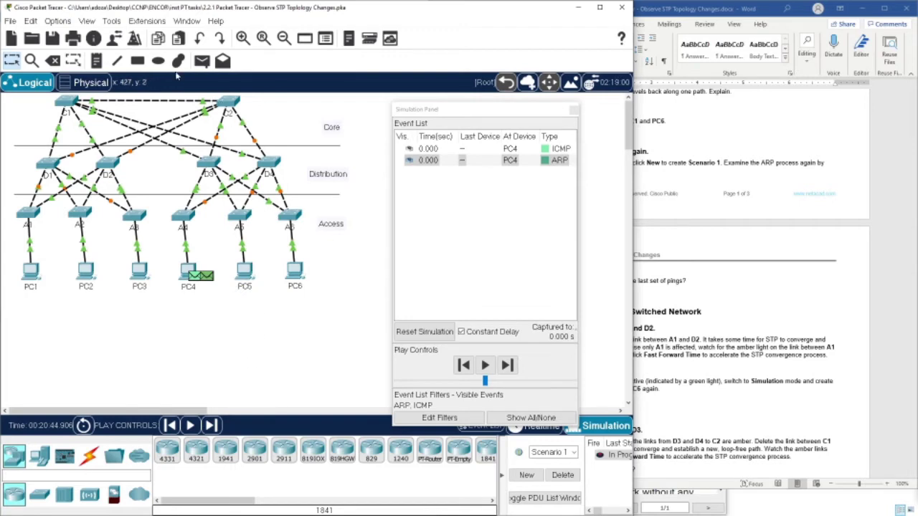
- Advance the simulation event by event until the ARP request from PC4 reaches PC5
{"action": "left_click", "coordinate": [211, 425]}
{"action": "left_click", "coordinate": [212, 425]}
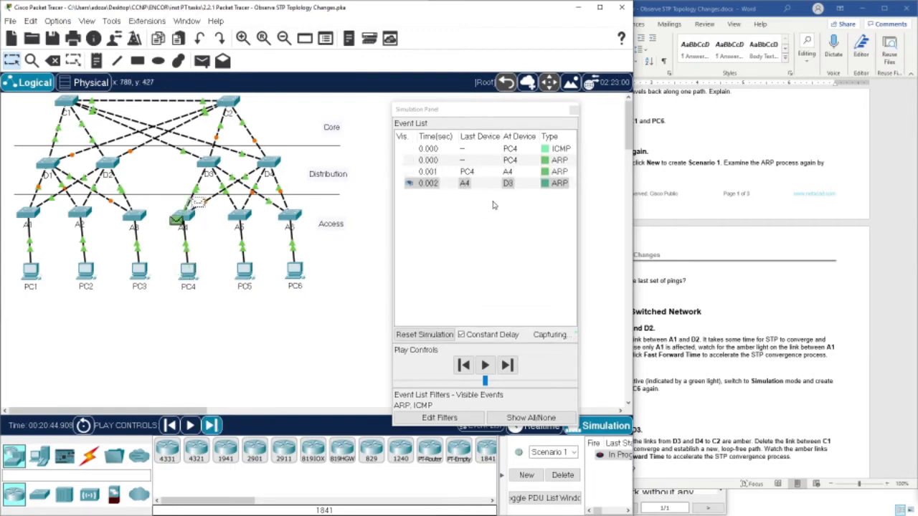
{"action": "left_click", "coordinate": [215, 425]}
{"action": "left_click", "coordinate": [215, 425]}
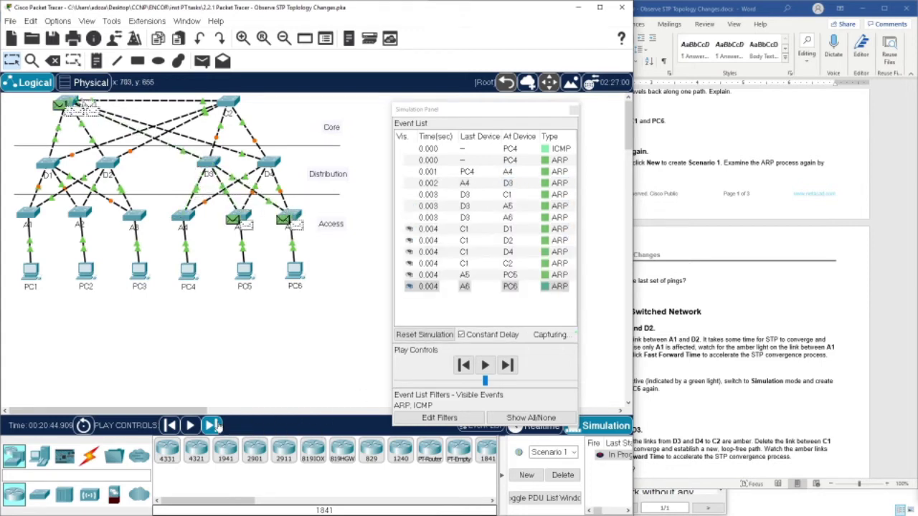
- Advance the simulation event by event to follow the ARP reply from PC5 back to PC4
{"action": "left_click", "coordinate": [215, 425]}
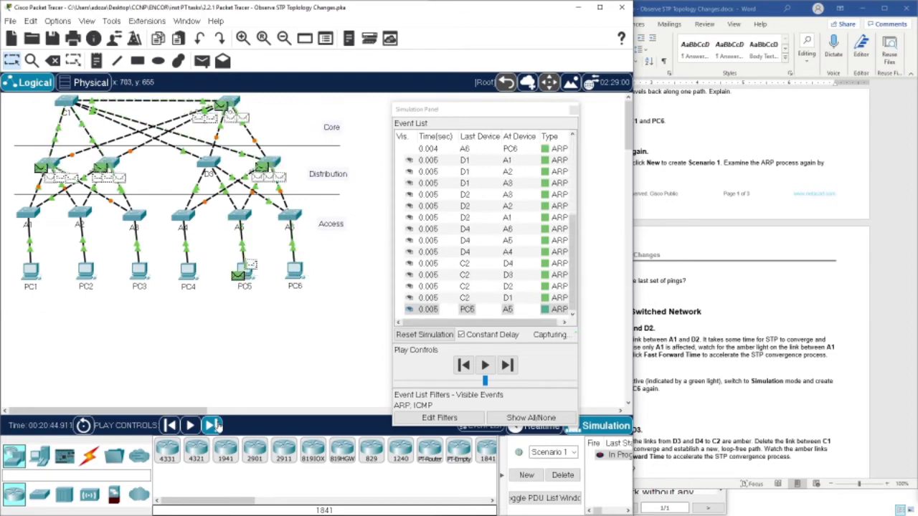
{"action": "left_click", "coordinate": [215, 425]}
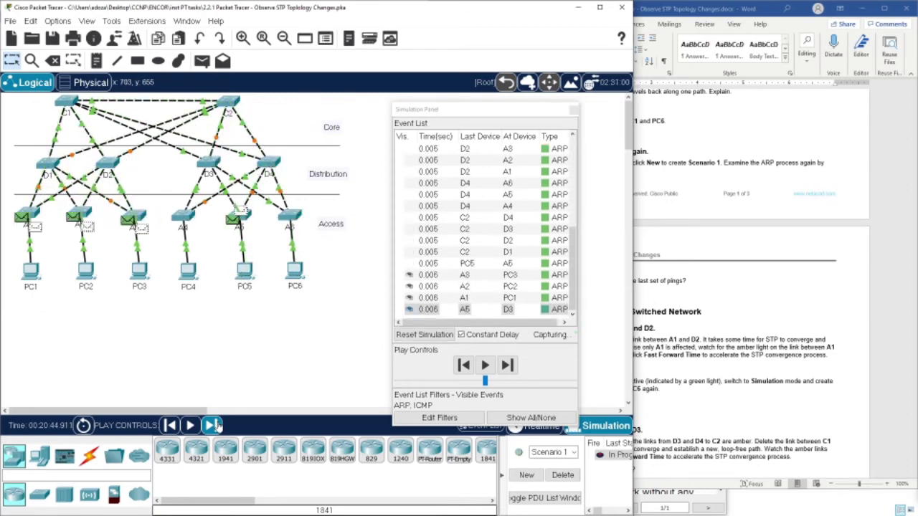
{"action": "left_click", "coordinate": [215, 425]}
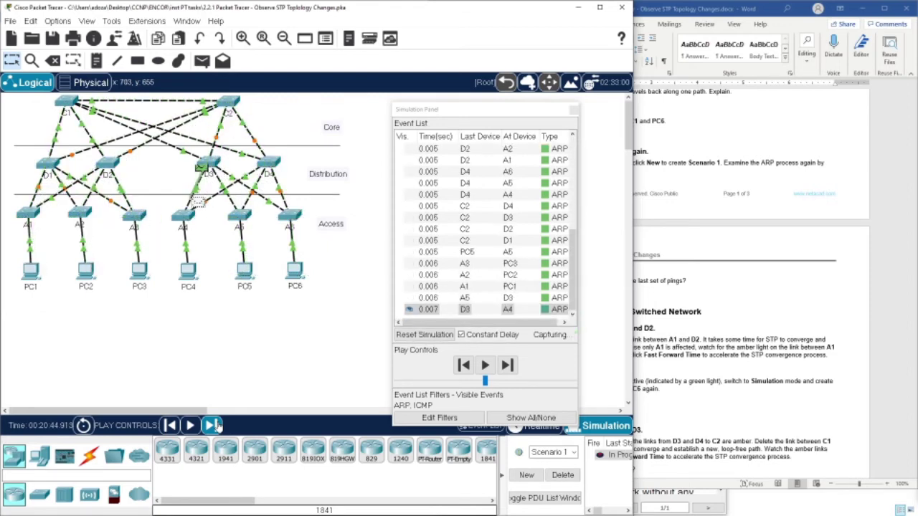
{"action": "left_click", "coordinate": [215, 425]}
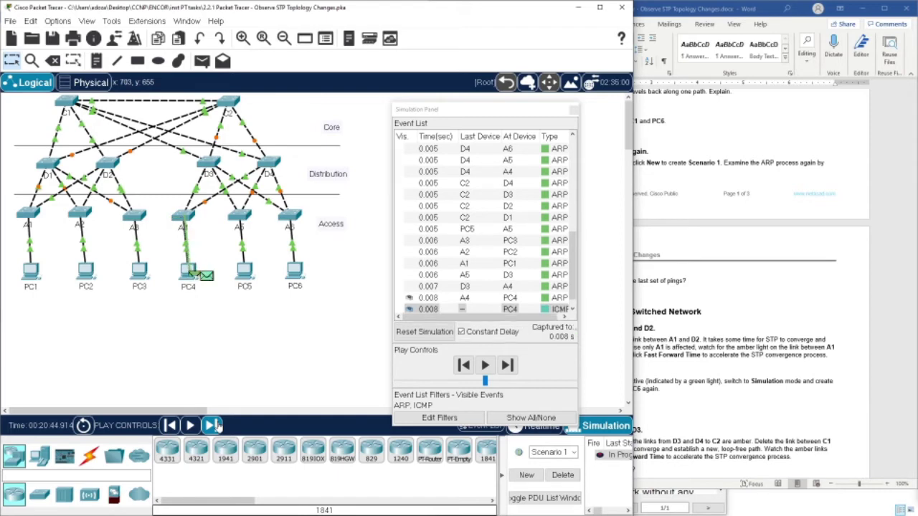
- Advance the simulation event by event to follow the ICMP echo request from PC4 to PC5 and its reply back
{"action": "left_click", "coordinate": [215, 425]}
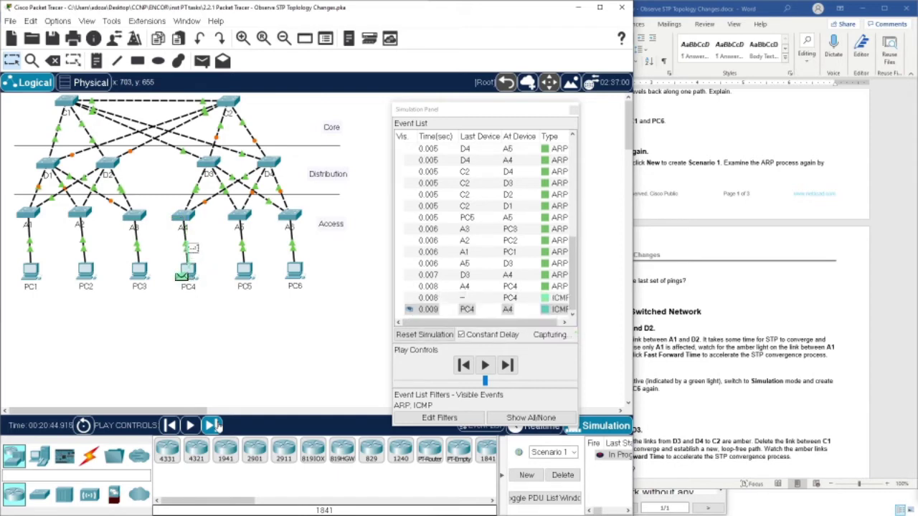
{"action": "left_click", "coordinate": [215, 425]}
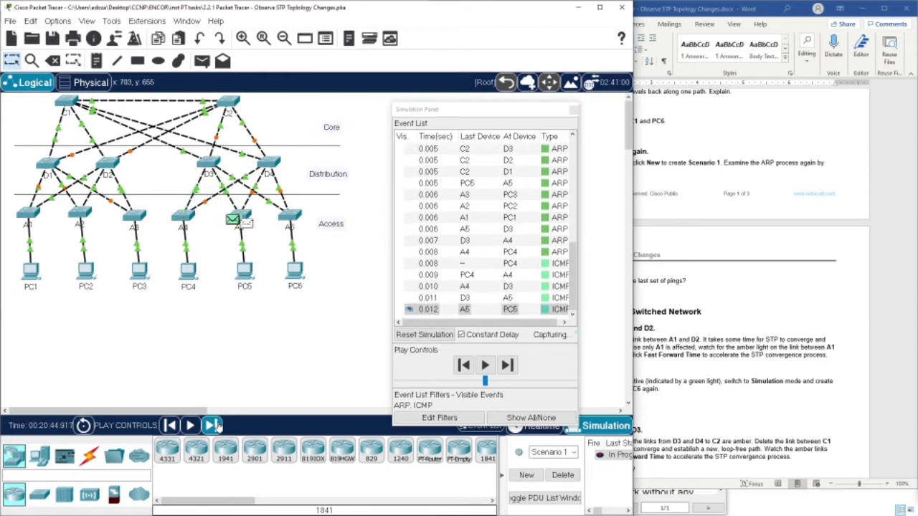
{"action": "left_click", "coordinate": [215, 425]}
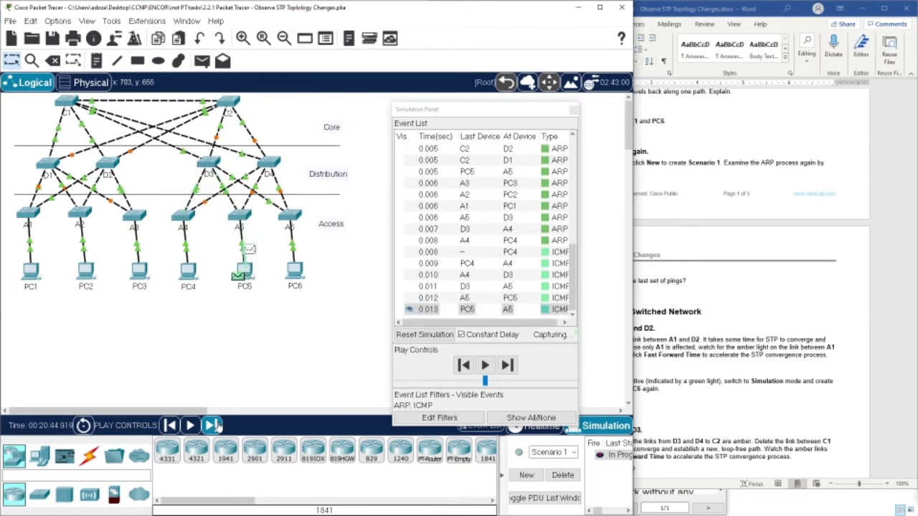
{"action": "left_click", "coordinate": [215, 426]}
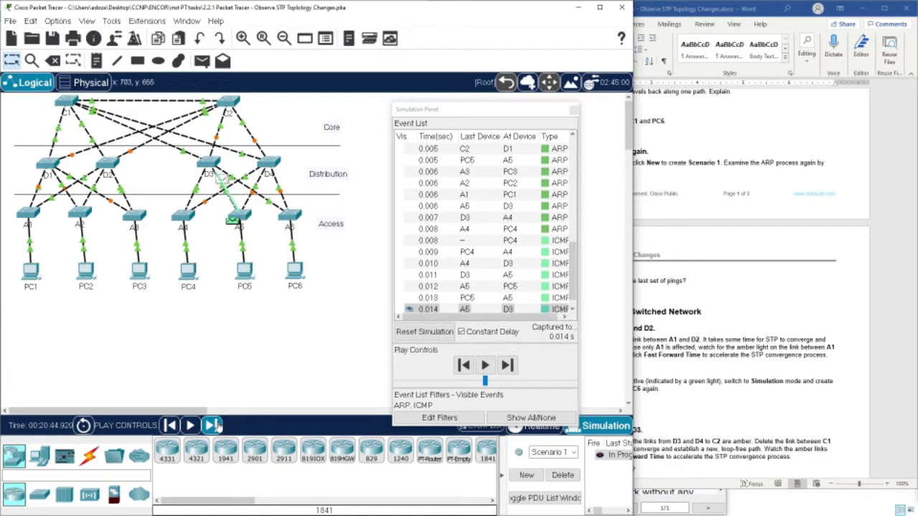
{"action": "left_click", "coordinate": [214, 425]}
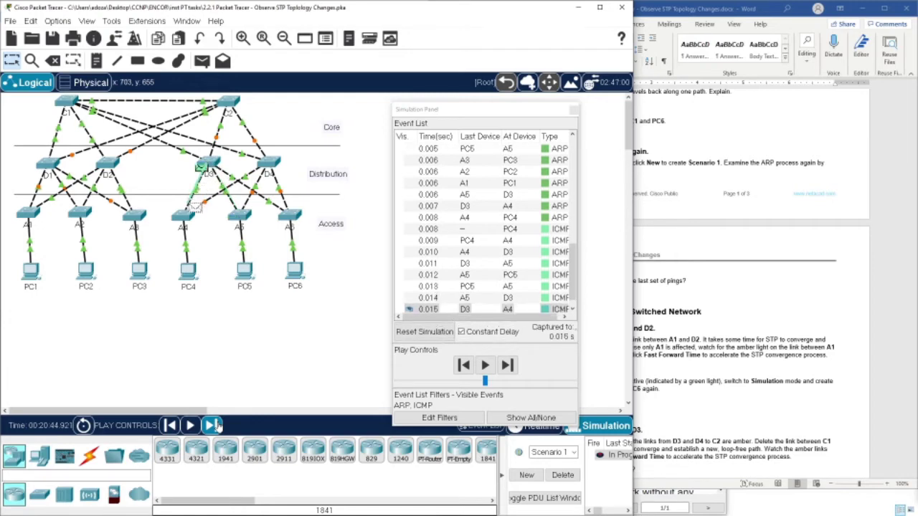
{"action": "left_click", "coordinate": [215, 425]}
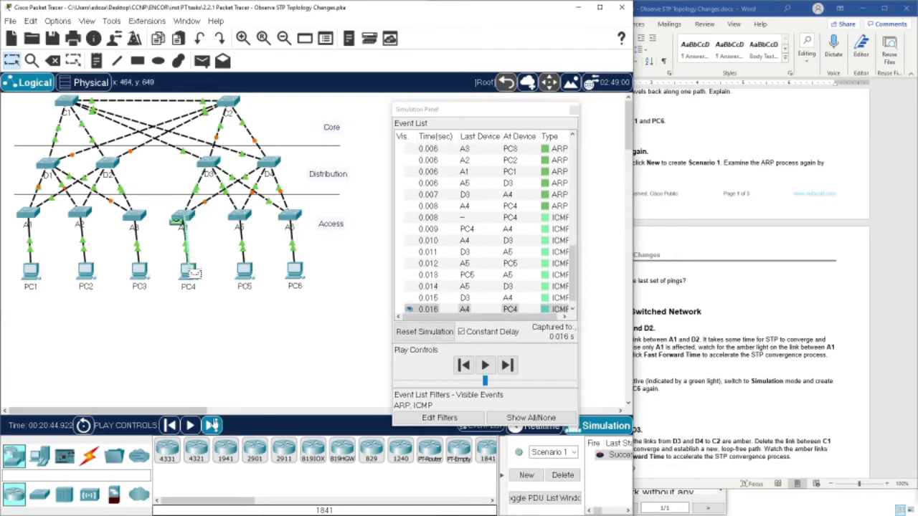
{"action": "left_click", "coordinate": [213, 426]}
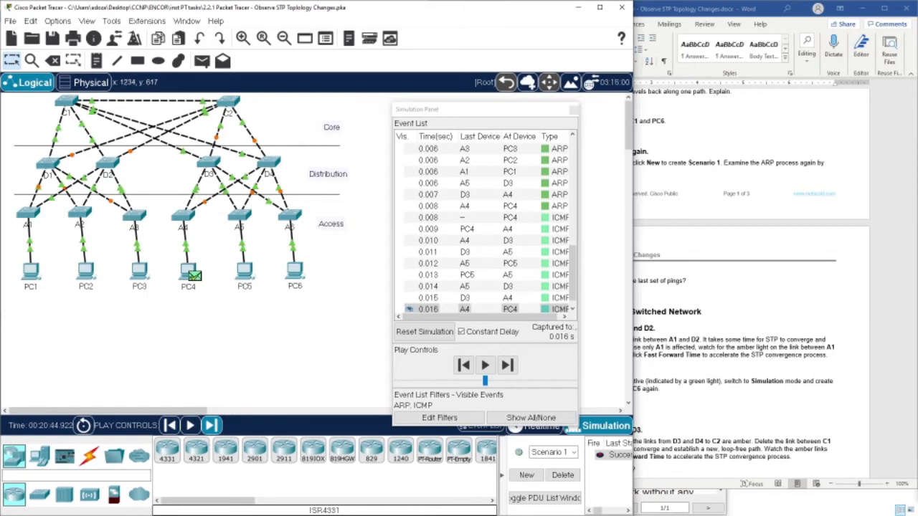
- Consult Part 3 of the Word lab instructions and delete the link between A1 and D2 in Packet Tracer
{"action": "left_click", "coordinate": [903, 267]}
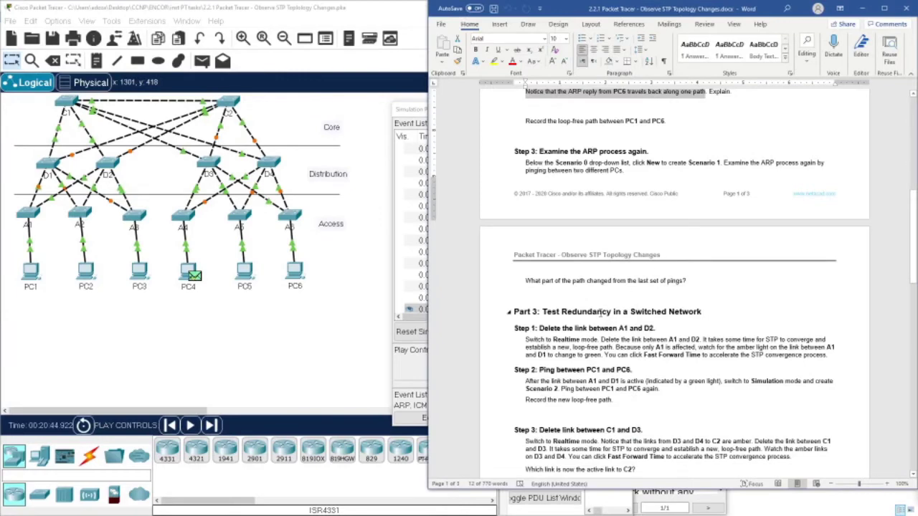
{"action": "scroll", "coordinate": [601, 313], "scroll_direction": "down", "scroll_amount": 5}
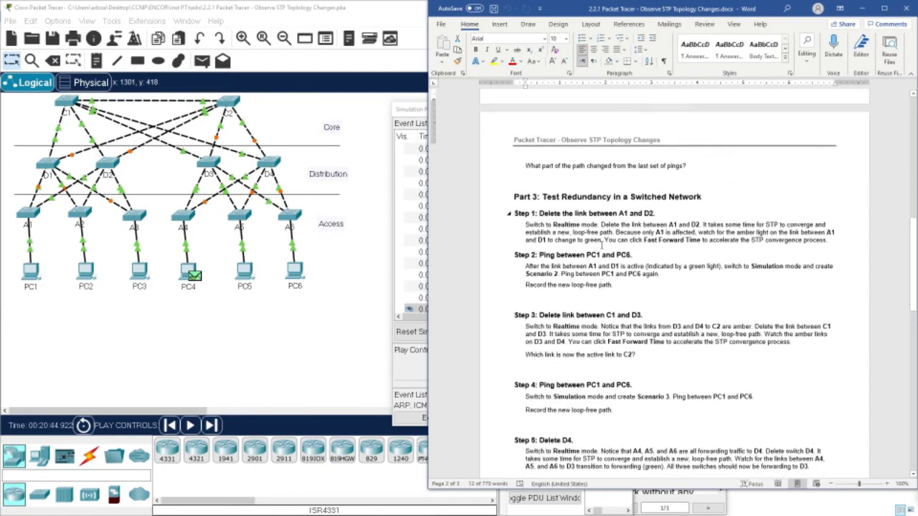
{"action": "scroll", "coordinate": [604, 253], "scroll_direction": "up", "scroll_amount": 6}
{"action": "scroll", "coordinate": [602, 246], "scroll_direction": "down", "scroll_amount": 3}
{"action": "scroll", "coordinate": [603, 245], "scroll_direction": "down", "scroll_amount": 2}
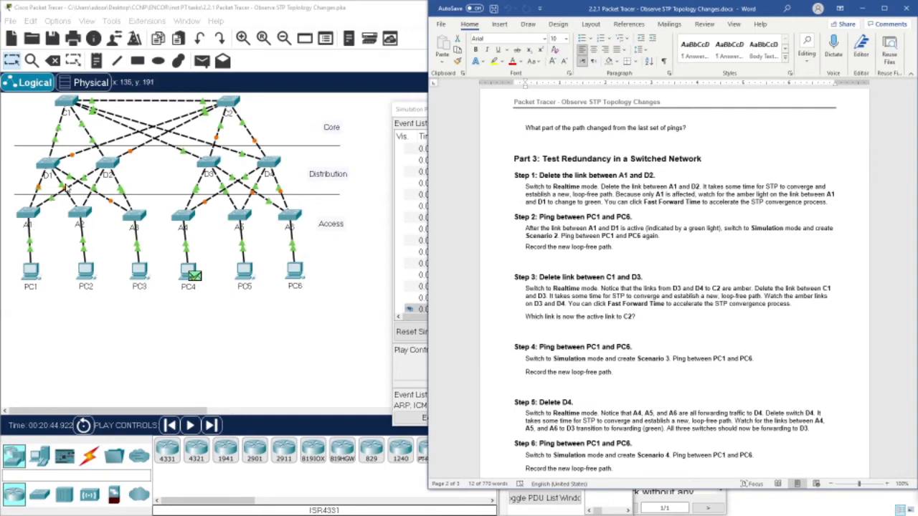
{"action": "left_click", "coordinate": [105, 324]}
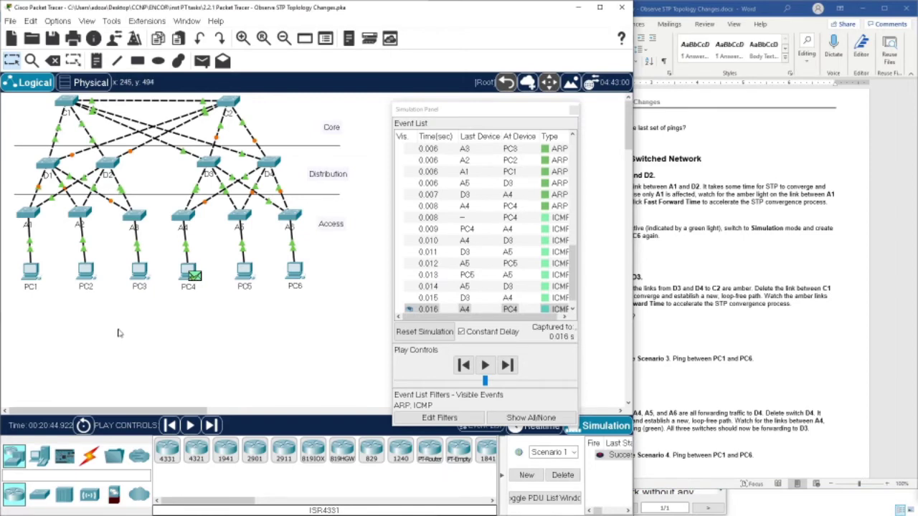
{"action": "key", "text": "Delete"}
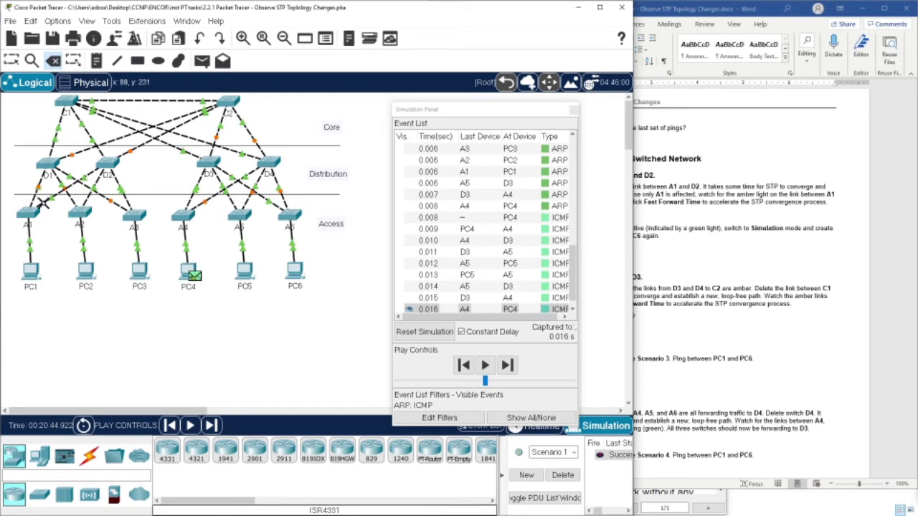
{"action": "left_click", "coordinate": [47, 203]}
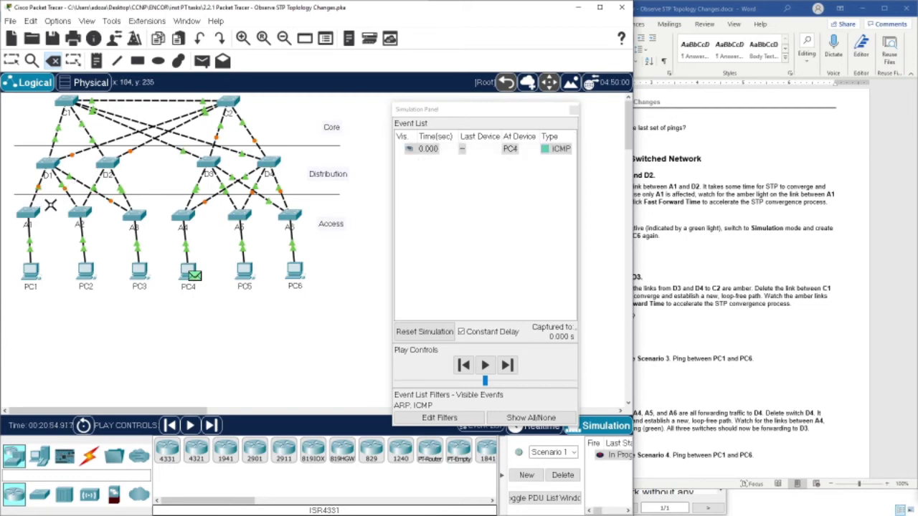
{"action": "key", "text": "Escape"}
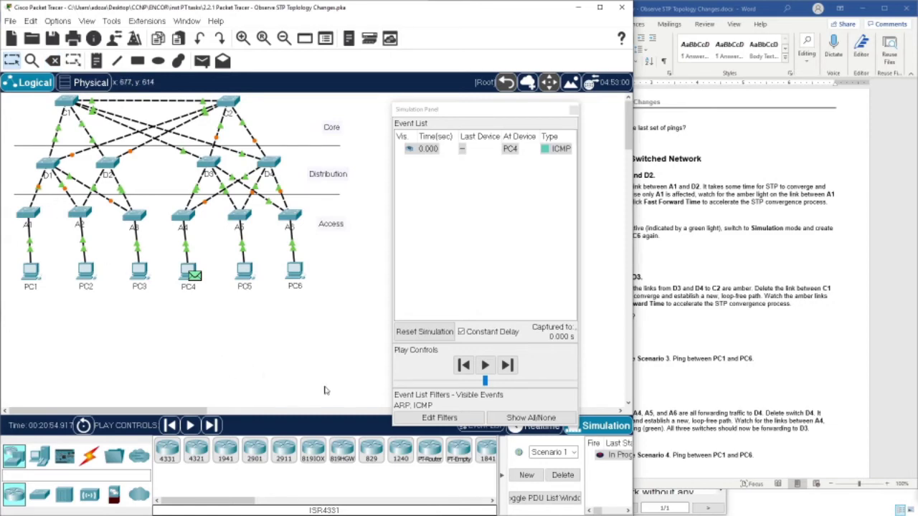
- Advance the PC4-to-PC5 simulation with the A1–D2 link removed, and create Scenario 2
{"action": "left_click", "coordinate": [210, 425]}
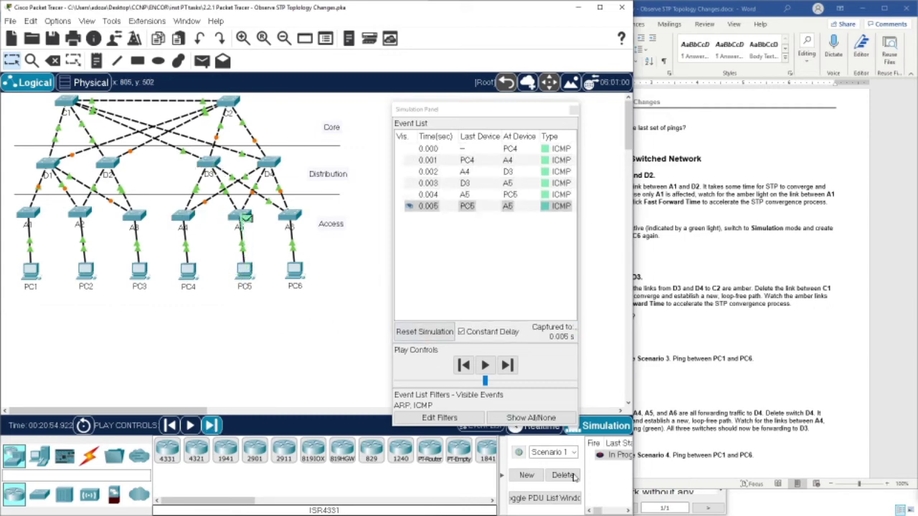
{"action": "left_click", "coordinate": [539, 477]}
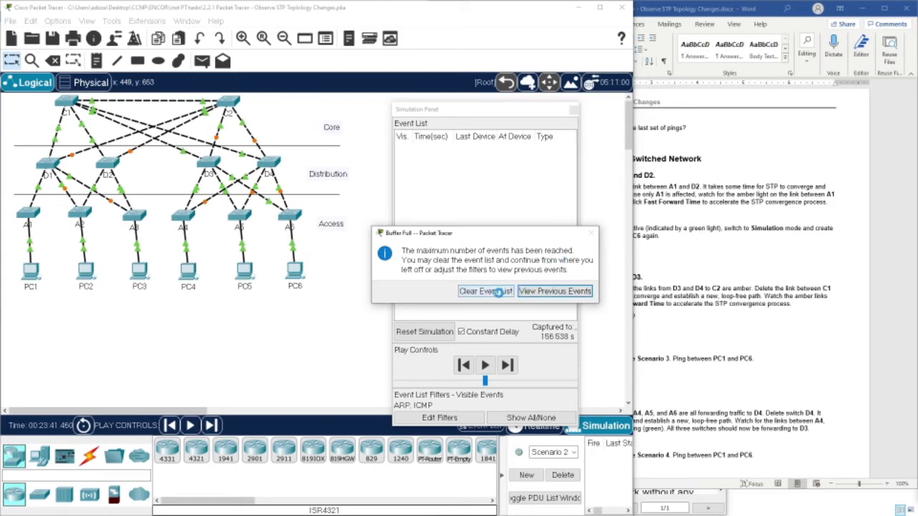
- Clear the full event list and add a simple PDU from PC1 to PC6 in Scenario 2
{"action": "left_click", "coordinate": [485, 291]}
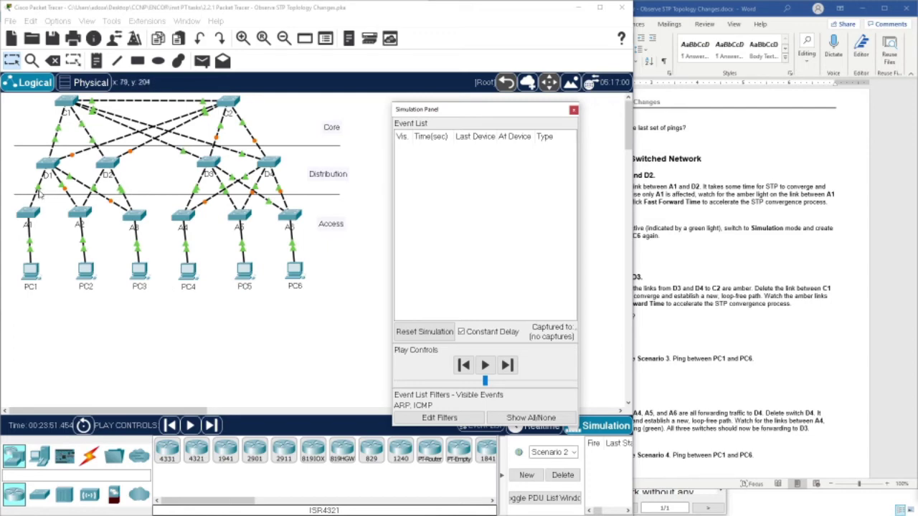
{"action": "left_click_drag", "start_coordinate": [489, 114], "coordinate": [451, 94]}
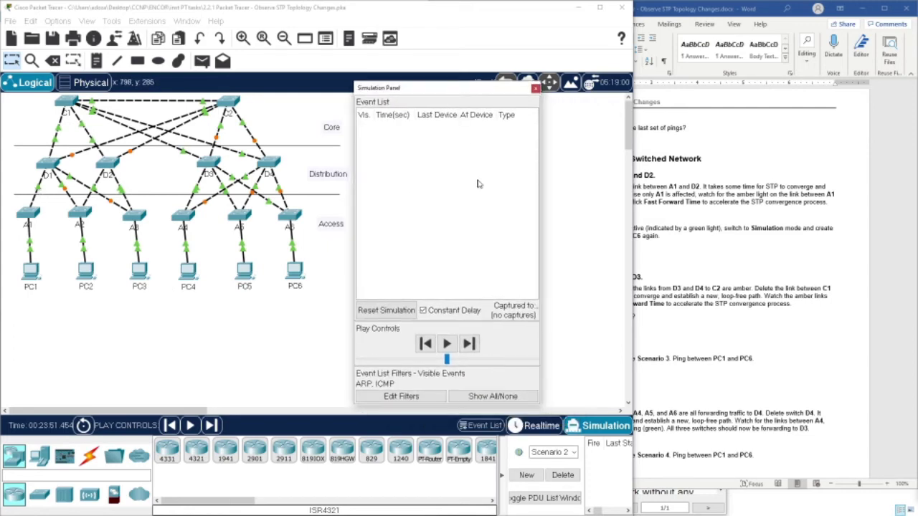
{"action": "left_click", "coordinate": [202, 61]}
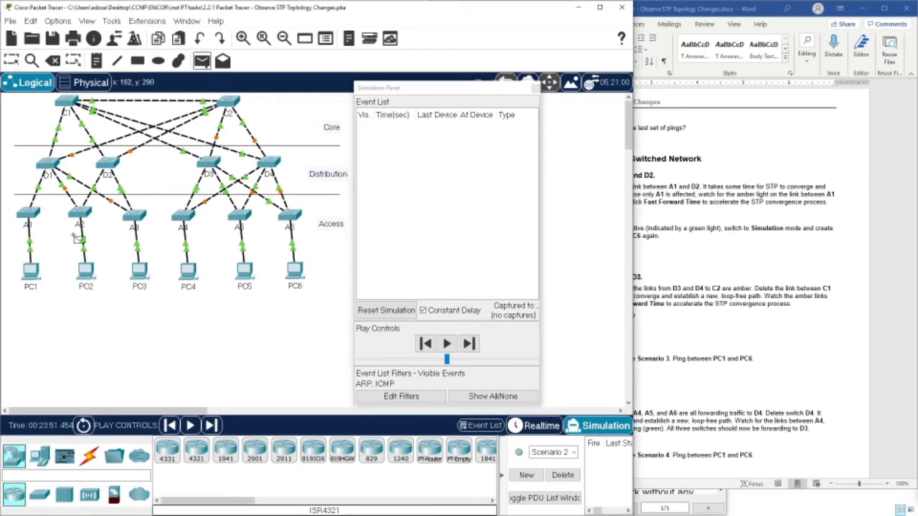
{"action": "left_click", "coordinate": [30, 271]}
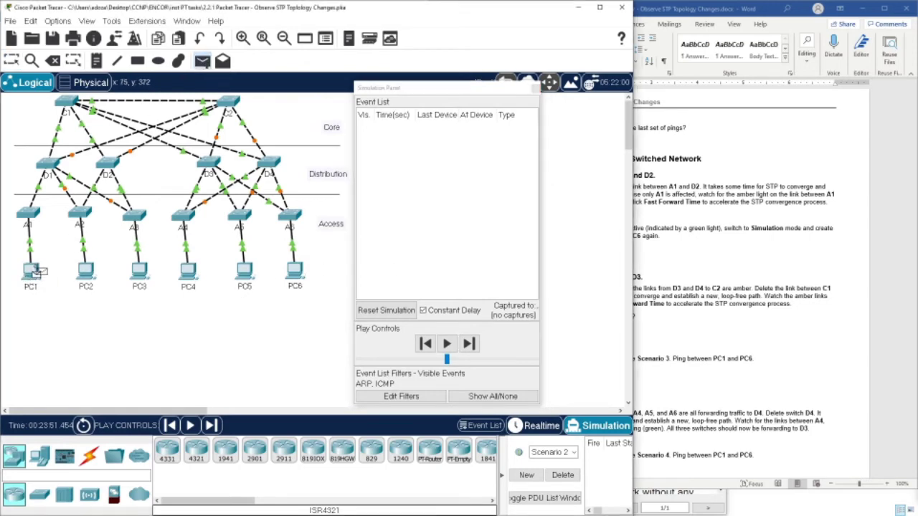
{"action": "left_click", "coordinate": [297, 273]}
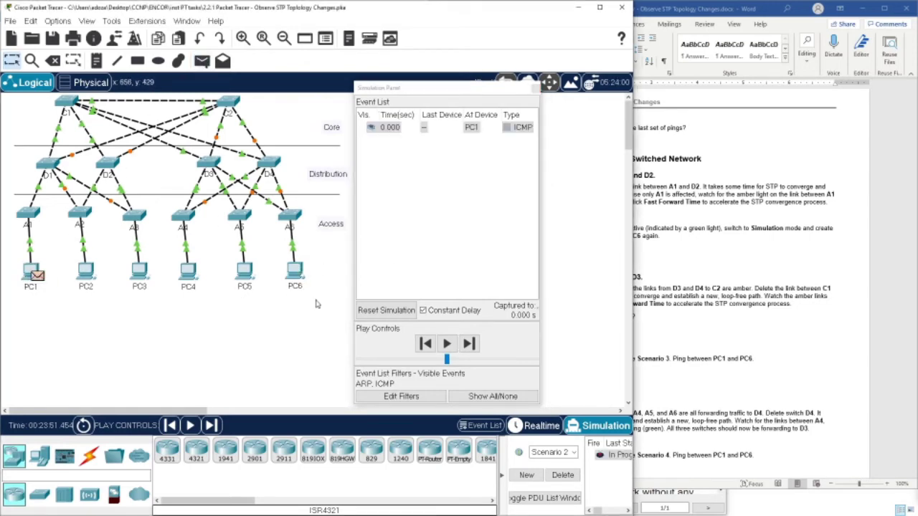
- Advance the simulation event by event to follow the ICMP ping from PC1 to PC6 and its reply back
{"action": "left_click", "coordinate": [211, 426]}
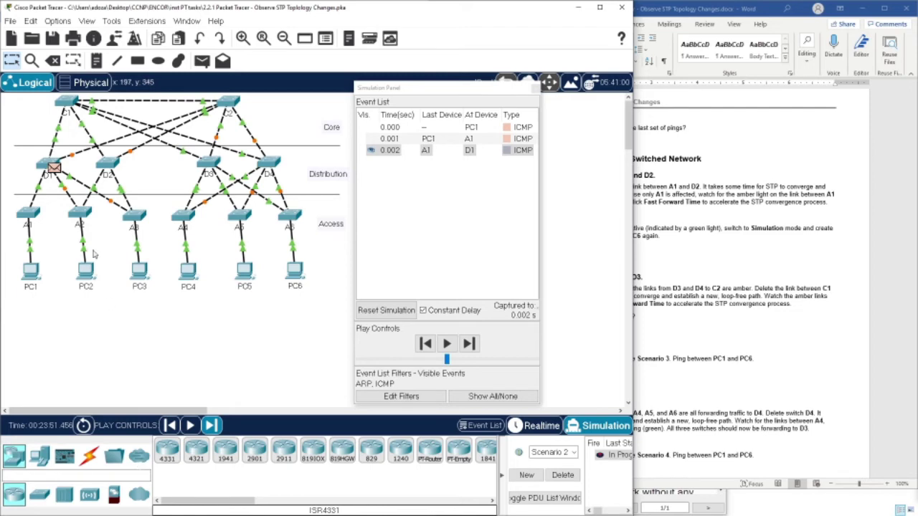
{"action": "left_click", "coordinate": [212, 426]}
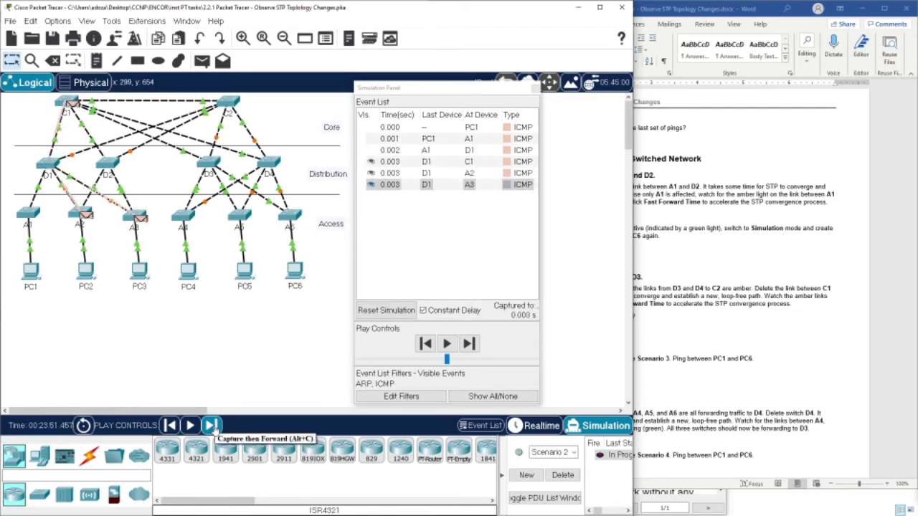
{"action": "left_click", "coordinate": [212, 426]}
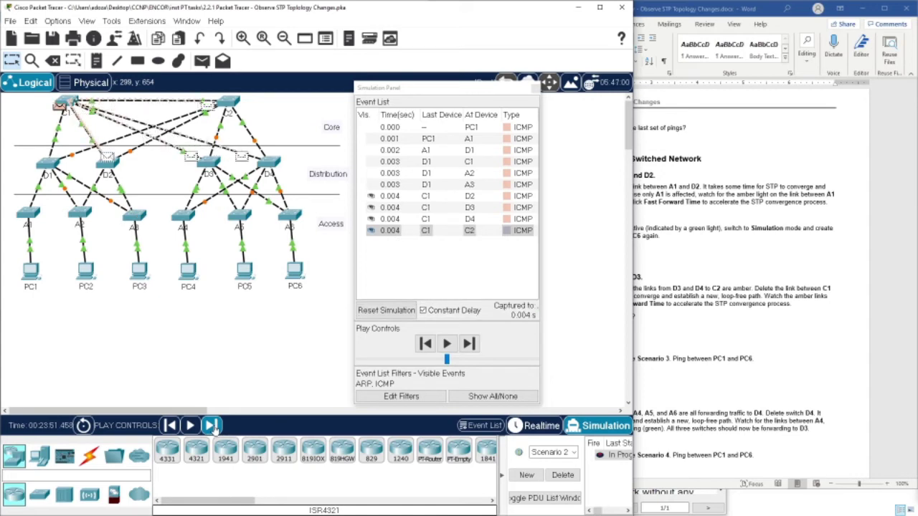
{"action": "left_click", "coordinate": [212, 426]}
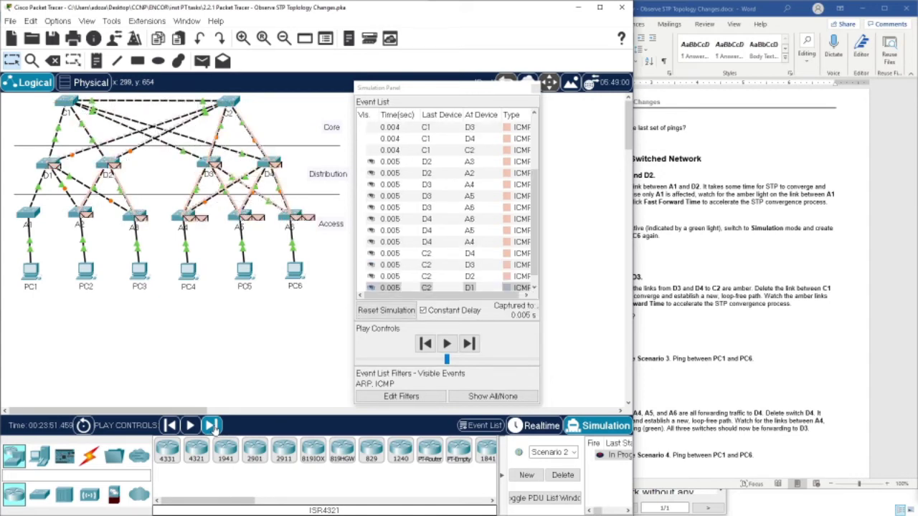
{"action": "left_click", "coordinate": [211, 426]}
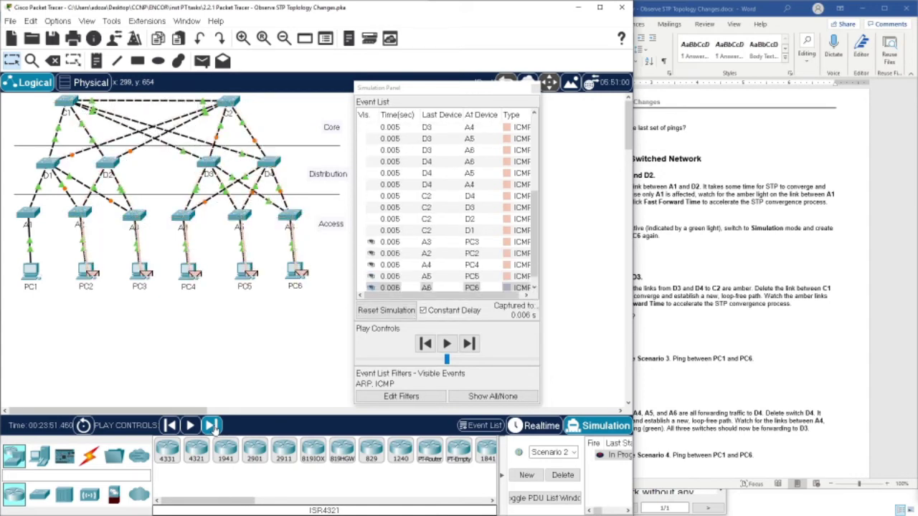
{"action": "left_click", "coordinate": [211, 426]}
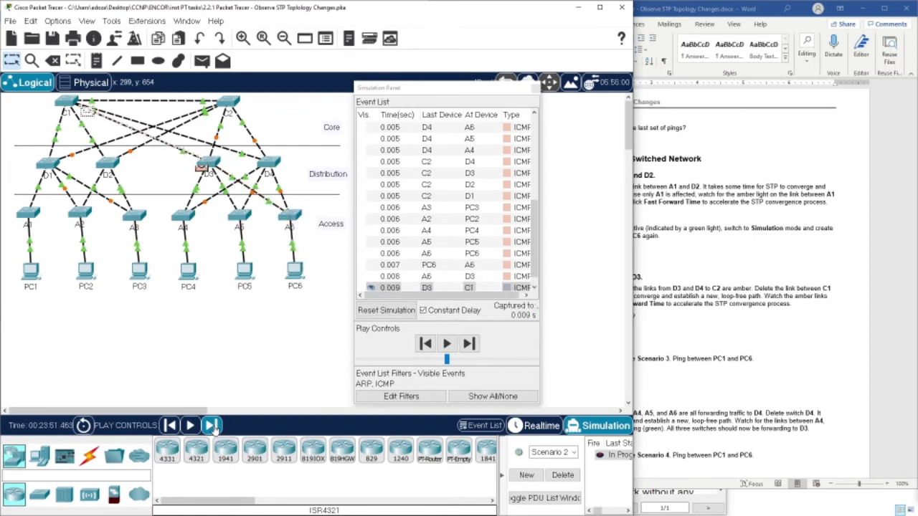
{"action": "left_click", "coordinate": [211, 426]}
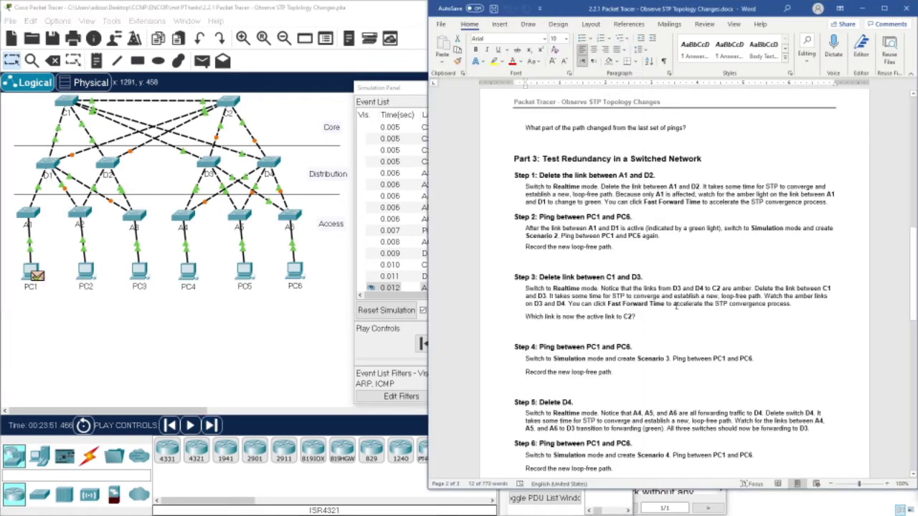
- Following Step 3 of the lab instructions, delete the link between C1 and D3 in Realtime mode and fast-forward STP convergence
{"action": "scroll", "coordinate": [726, 310], "scroll_direction": "down", "scroll_amount": 2}
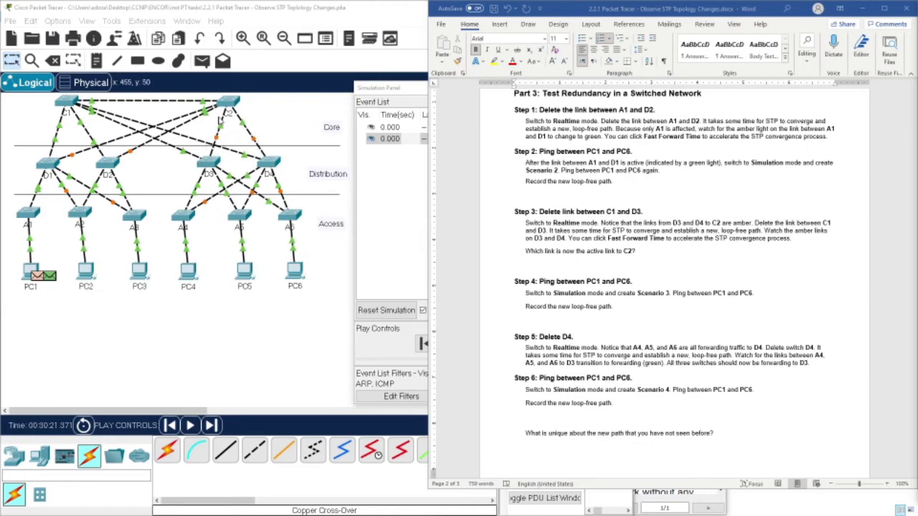
{"action": "left_click", "coordinate": [166, 360]}
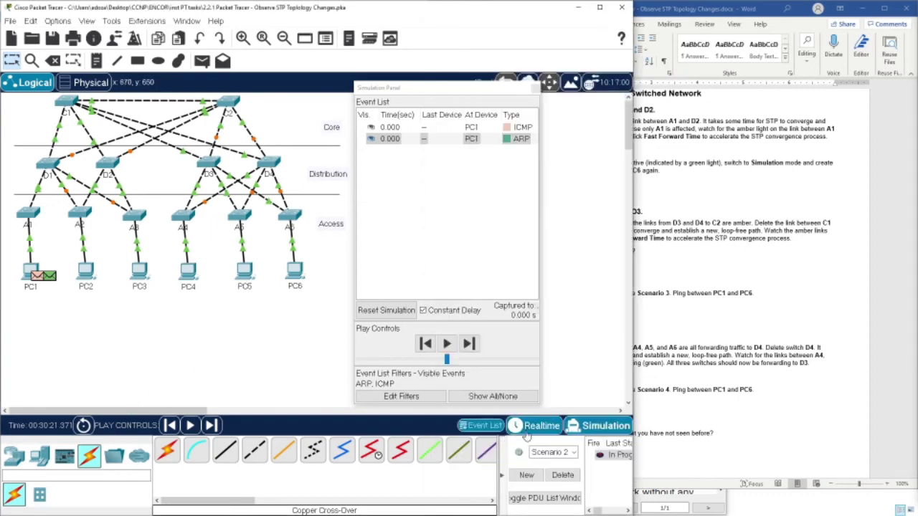
{"action": "left_click", "coordinate": [541, 425]}
{"action": "key", "text": "Delete"}
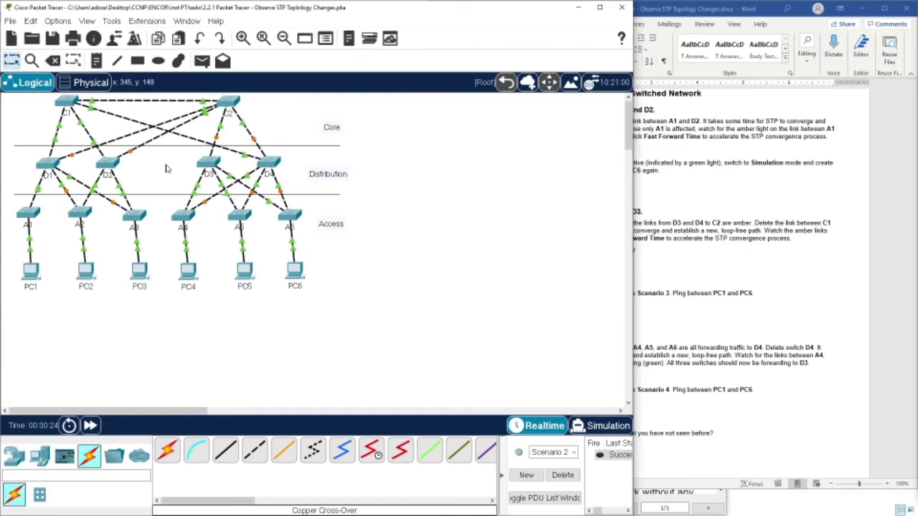
{"action": "key", "text": "Escape"}
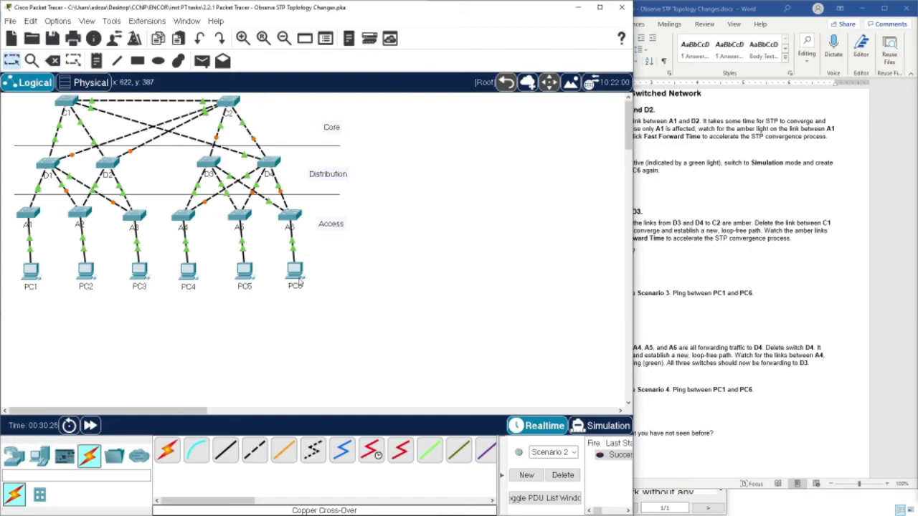
{"action": "left_click", "coordinate": [91, 426]}
- Check the Step 3 question in the lab instructions and inspect the C2–D3 link and its ports for the active link to C2
{"action": "mouse_move", "coordinate": [213, 168]}
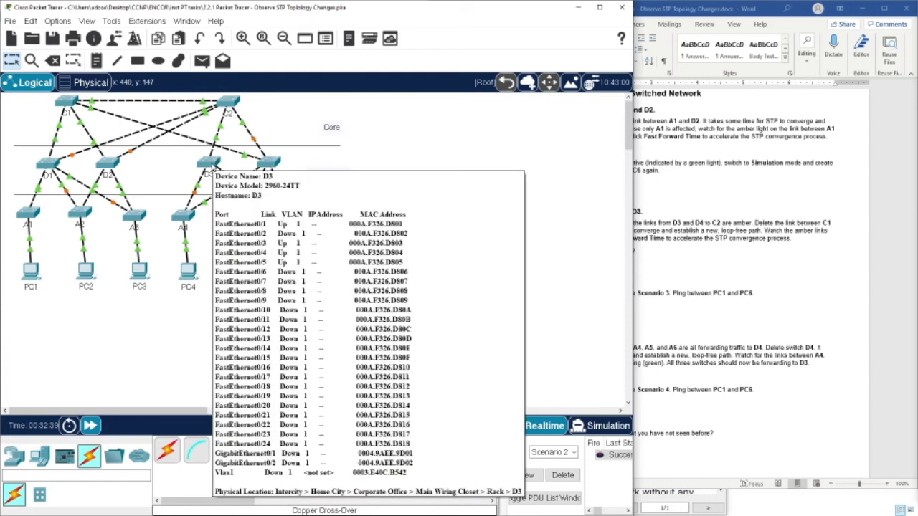
{"action": "left_click", "coordinate": [688, 267]}
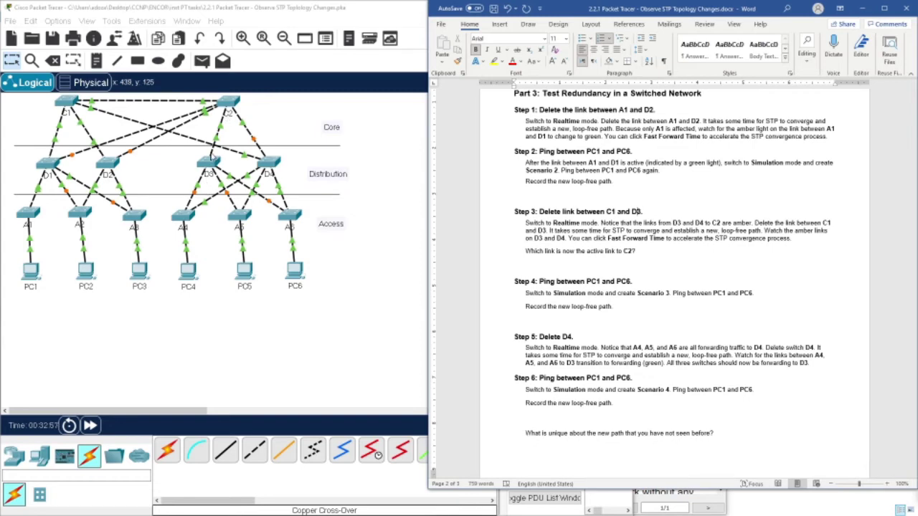
{"action": "left_click", "coordinate": [220, 129]}
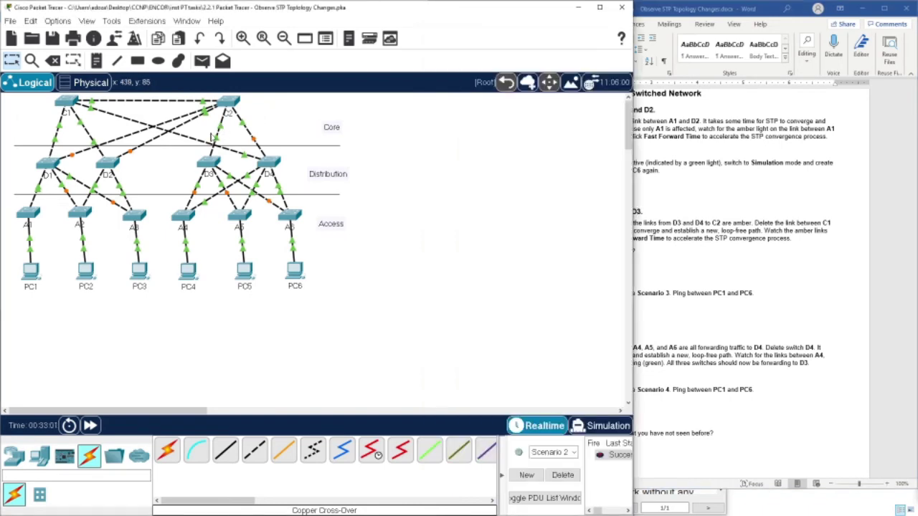
{"action": "mouse_move", "coordinate": [220, 131]}
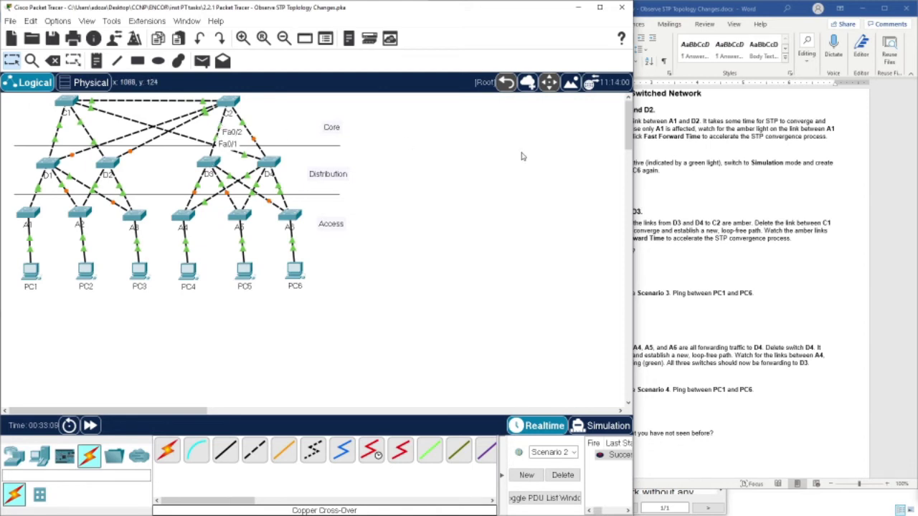
- Consult Step 4 of the lab instructions, then add a simple PDU from PC1 to PC6 in Simulation mode
{"action": "left_click", "coordinate": [696, 204]}
{"action": "scroll", "coordinate": [638, 244], "scroll_direction": "down", "scroll_amount": 3}
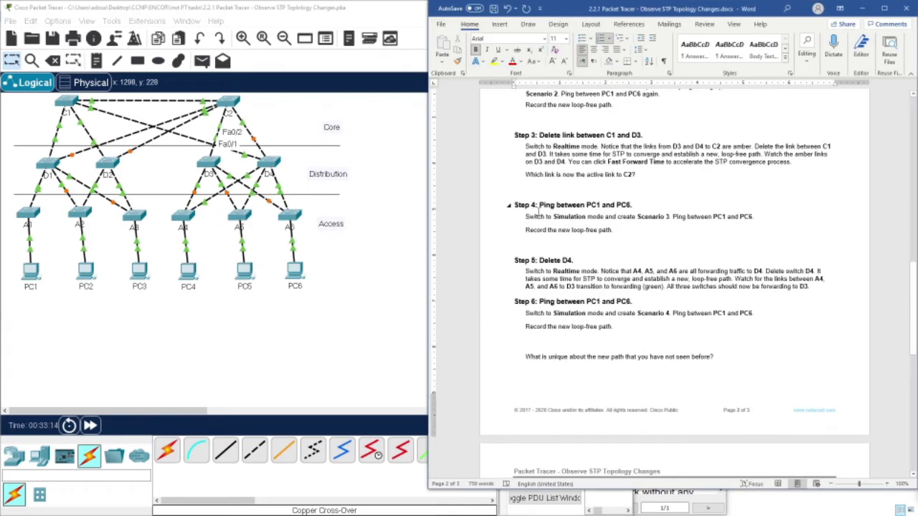
{"action": "left_click", "coordinate": [351, 298]}
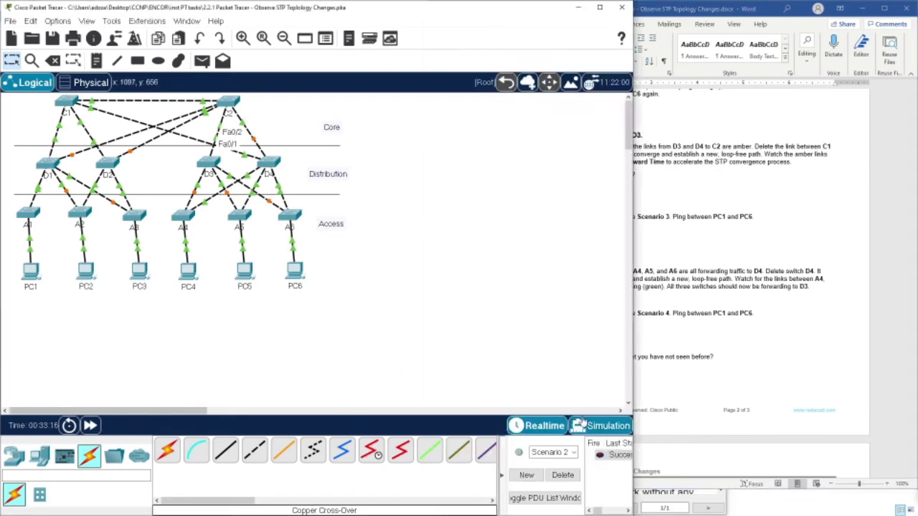
{"action": "left_click", "coordinate": [600, 425]}
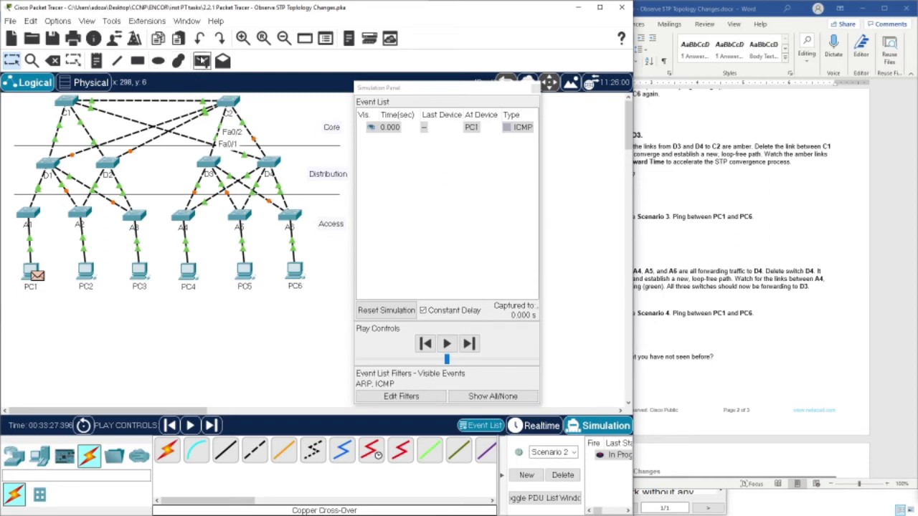
{"action": "left_click", "coordinate": [203, 61]}
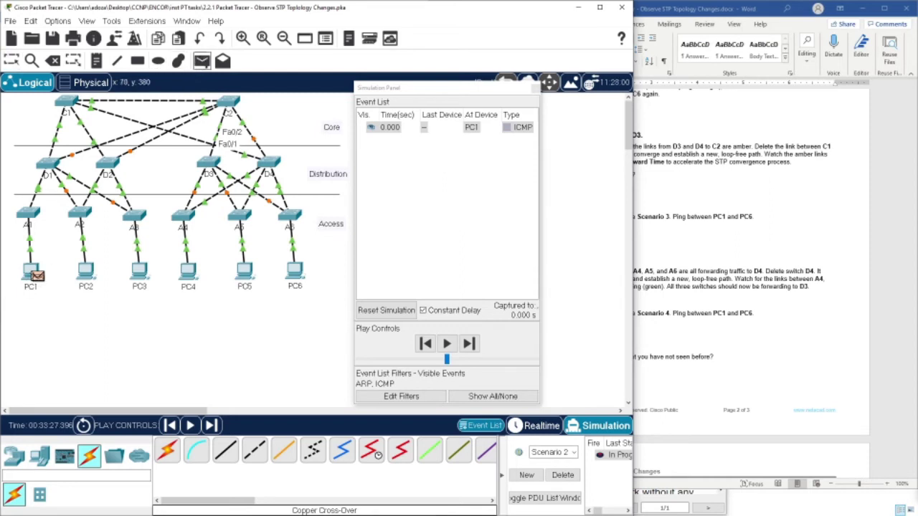
{"action": "left_click", "coordinate": [31, 273]}
{"action": "left_click", "coordinate": [295, 270]}
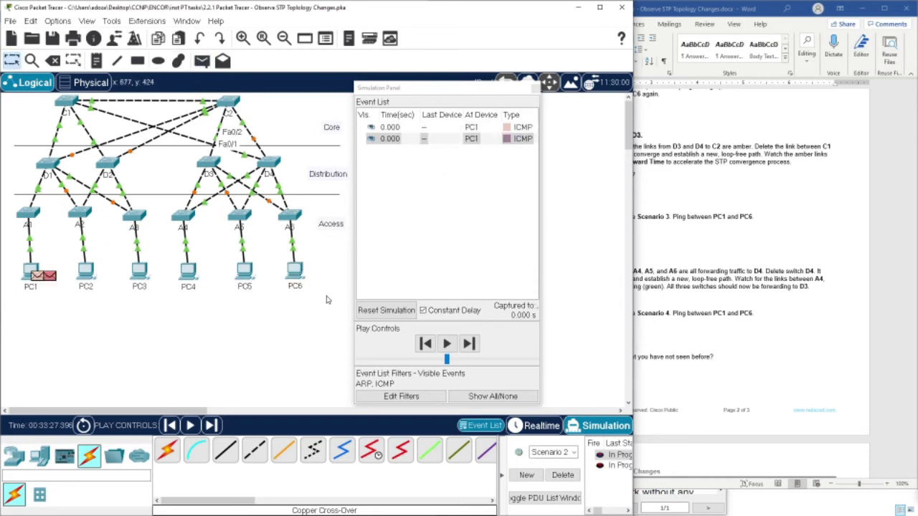
- Advance the simulation event by event to follow the ICMP echo requests from PC1 to PC6 without the C1–D3 link
{"action": "left_click", "coordinate": [469, 344]}
{"action": "left_click", "coordinate": [468, 344]}
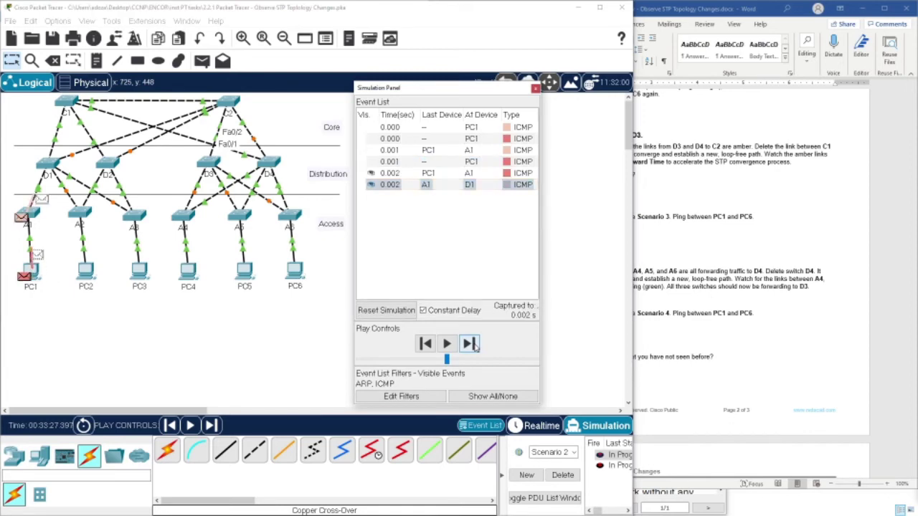
{"action": "left_click", "coordinate": [473, 345]}
{"action": "left_click", "coordinate": [474, 346]}
{"action": "left_click", "coordinate": [473, 346]}
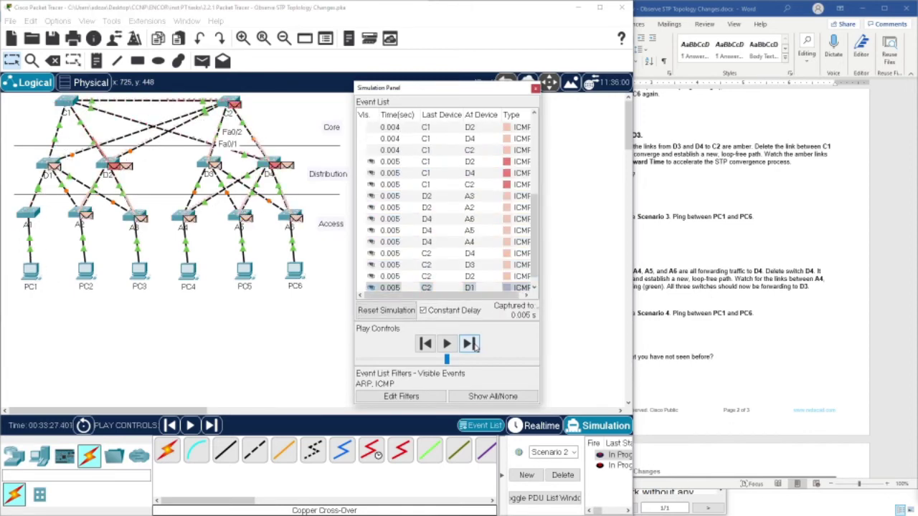
{"action": "left_click", "coordinate": [473, 346]}
{"action": "left_click", "coordinate": [473, 346]}
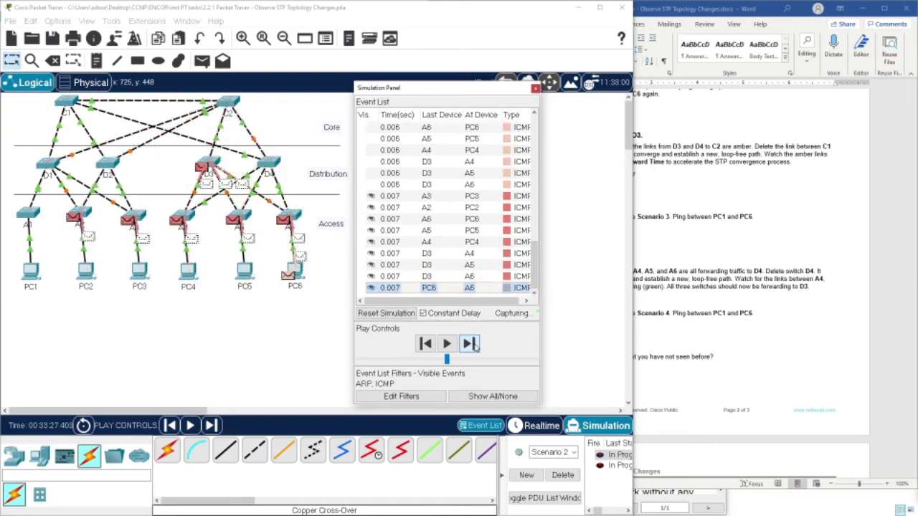
- Advance the simulation event by event until the ICMP reply from PC6 reaches PC1, and review its new loop-free path
{"action": "left_click", "coordinate": [473, 346]}
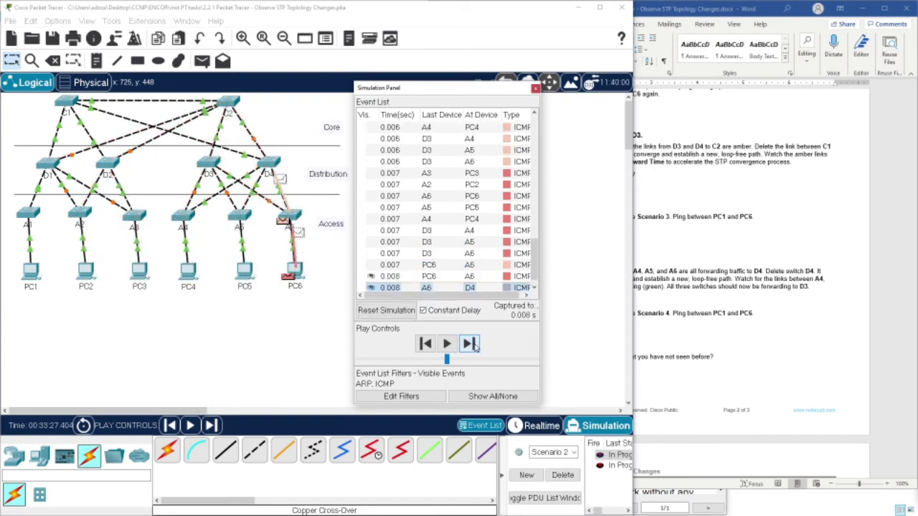
{"action": "left_click", "coordinate": [473, 346]}
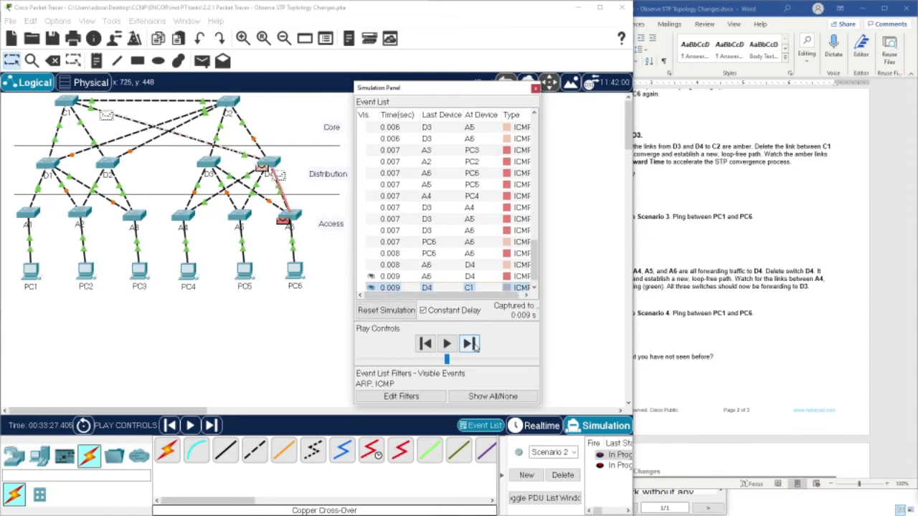
{"action": "left_click", "coordinate": [473, 345]}
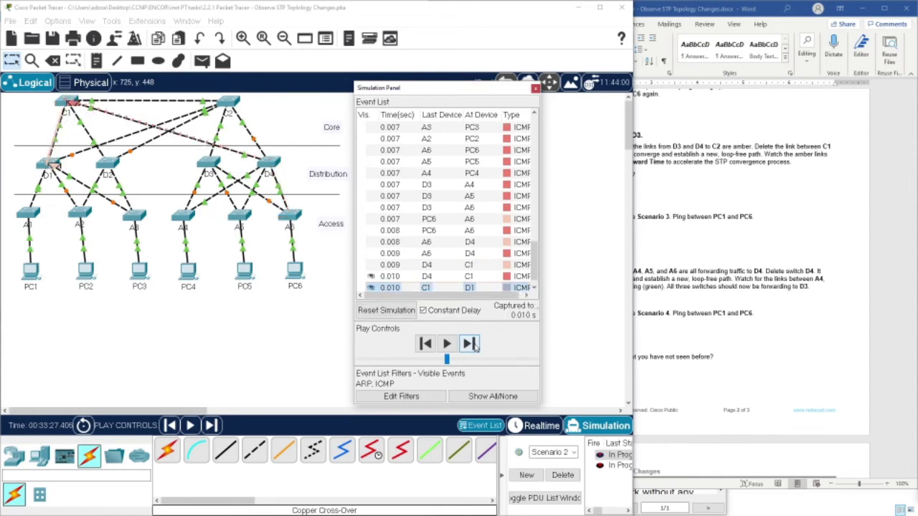
{"action": "left_click", "coordinate": [473, 346]}
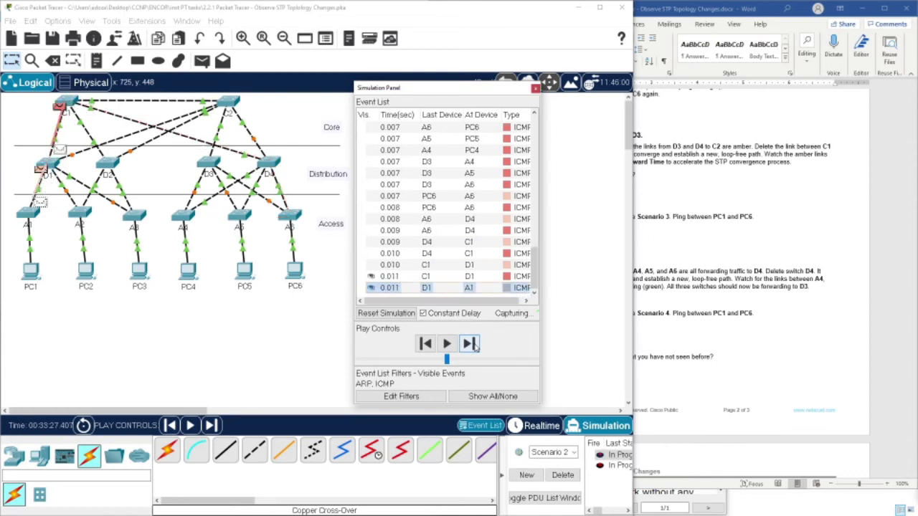
{"action": "left_click", "coordinate": [473, 345]}
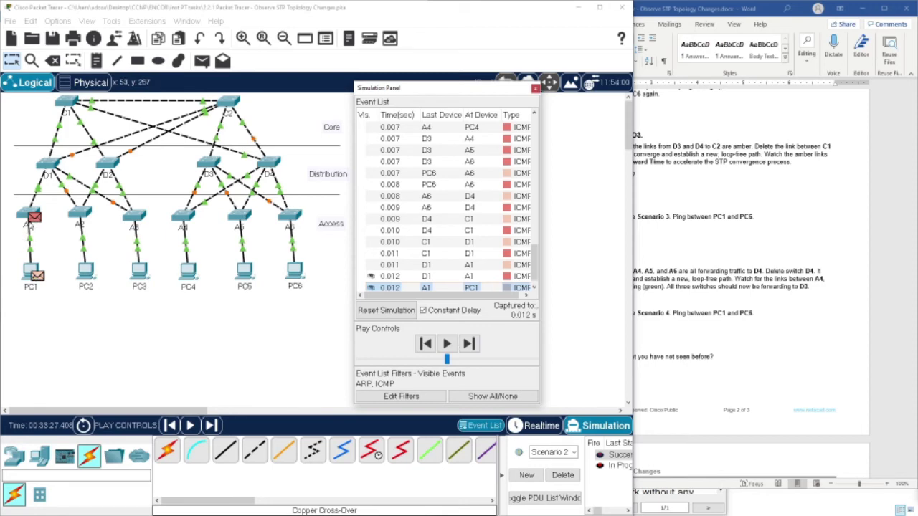
{"action": "left_click", "coordinate": [213, 343]}
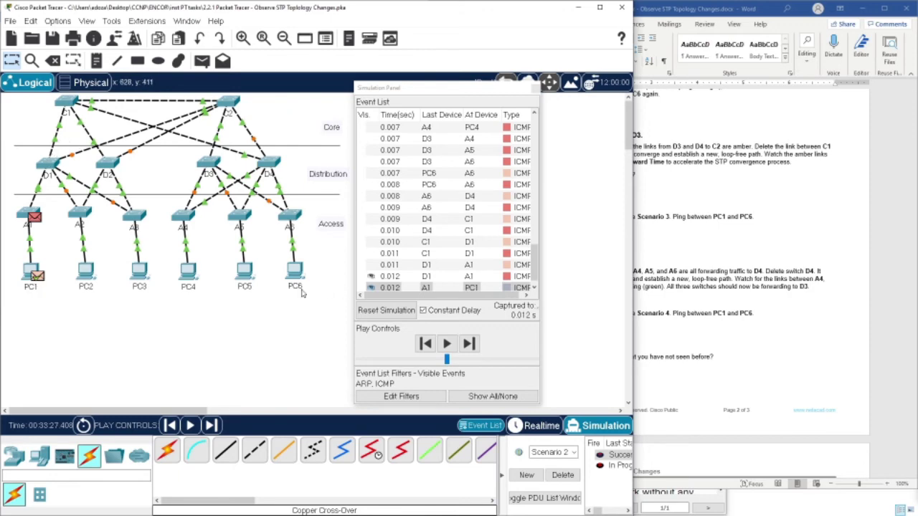
{"action": "mouse_move", "coordinate": [302, 291]}
{"action": "mouse_move", "coordinate": [30, 298]}
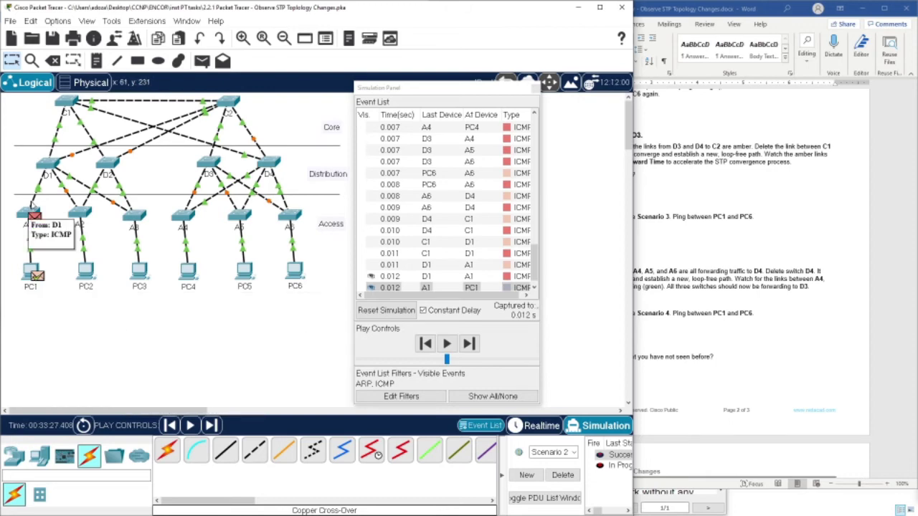
- Inspect switches D1 and C1 in the topology and read Steps 5 to 8 of the lab instructions
{"action": "mouse_move", "coordinate": [50, 165]}
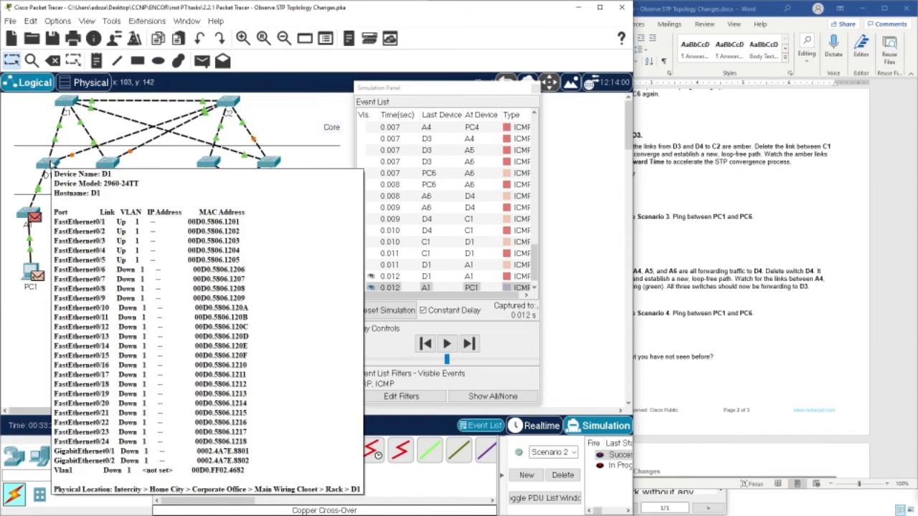
{"action": "mouse_move", "coordinate": [72, 103]}
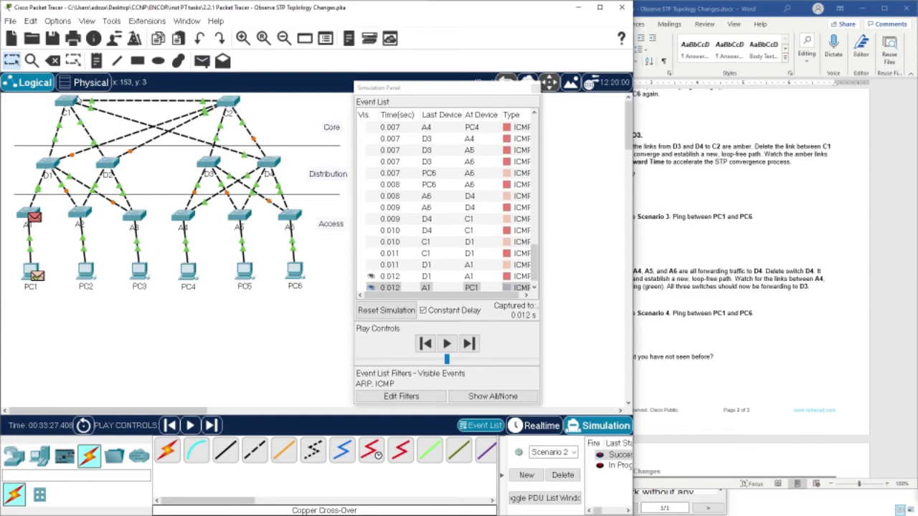
{"action": "mouse_move", "coordinate": [271, 164]}
{"action": "left_click", "coordinate": [749, 340]}
{"action": "scroll", "coordinate": [578, 332], "scroll_direction": "down", "scroll_amount": 6}
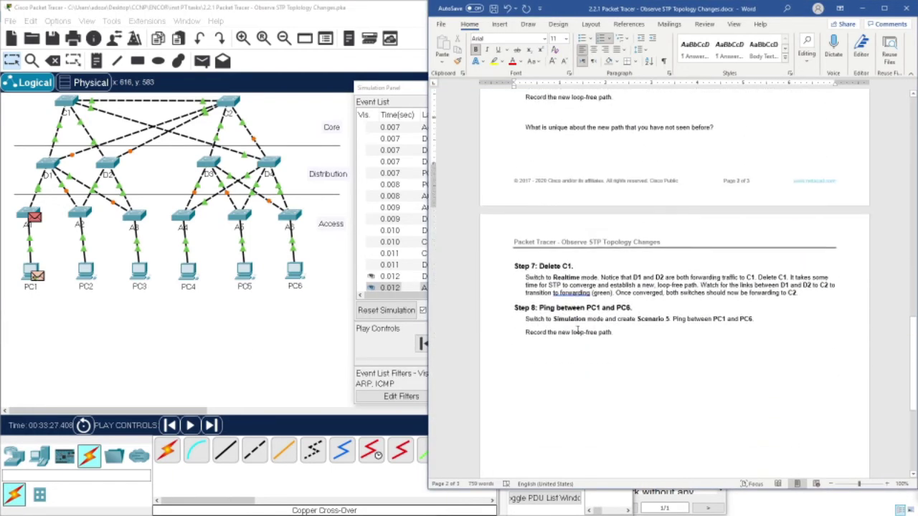
{"action": "scroll", "coordinate": [577, 332], "scroll_direction": "up", "scroll_amount": 3}
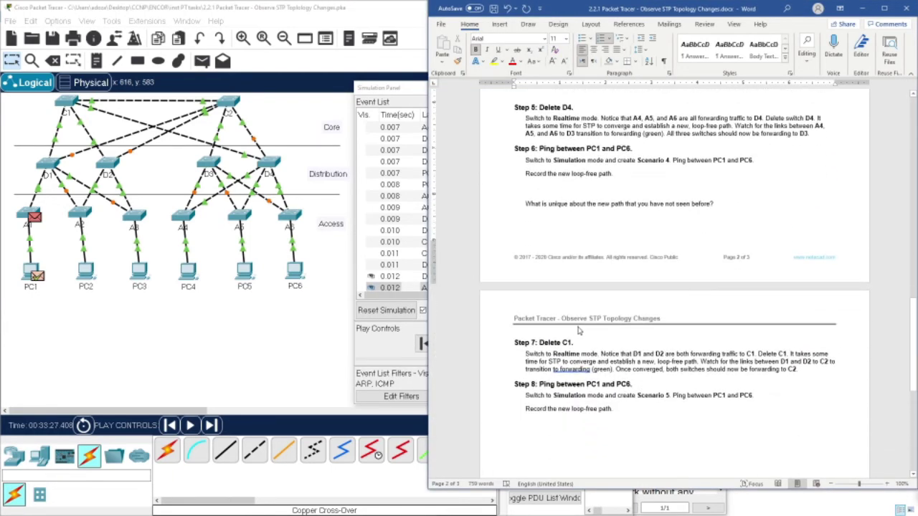
{"action": "scroll", "coordinate": [579, 331], "scroll_direction": "down", "scroll_amount": 3}
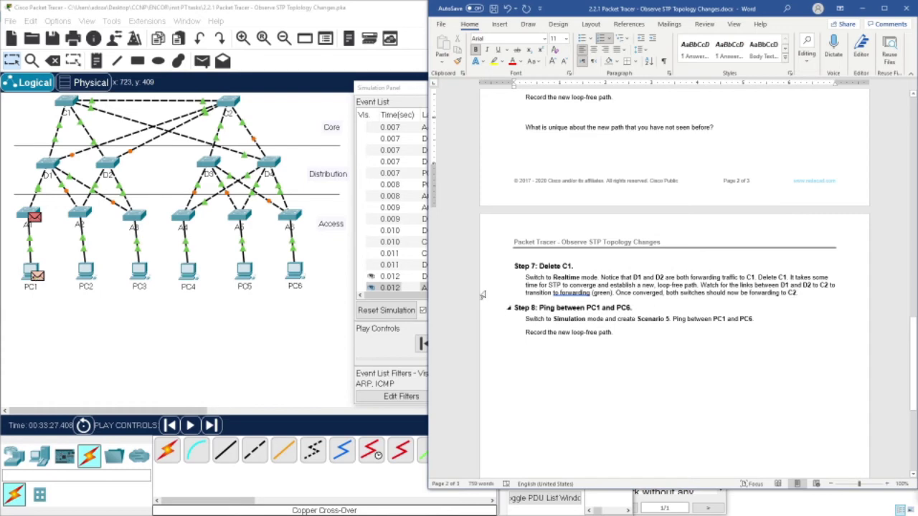
{"action": "left_click", "coordinate": [209, 320]}
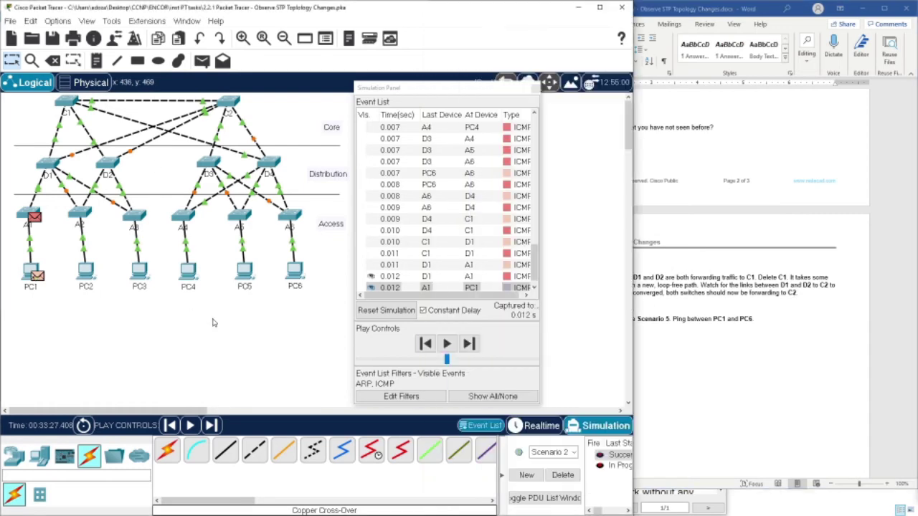
{"action": "left_click", "coordinate": [728, 358]}
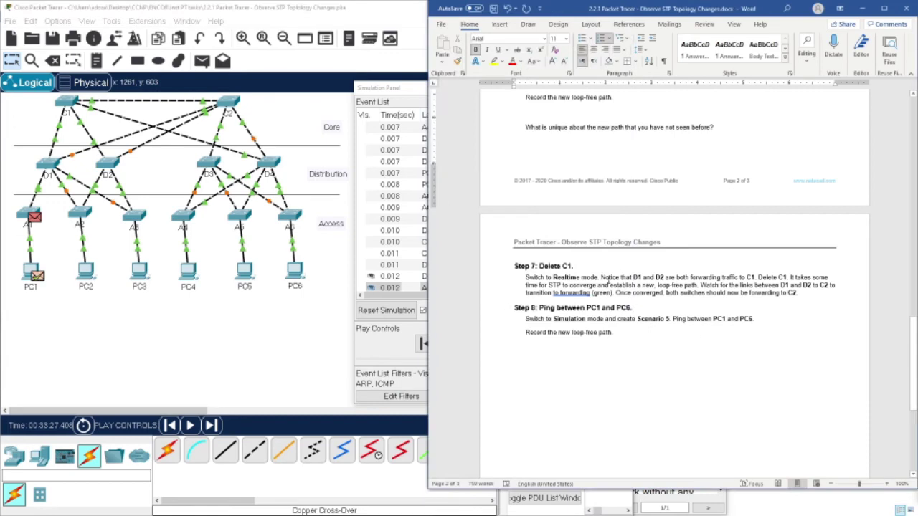
{"action": "left_click", "coordinate": [344, 337]}
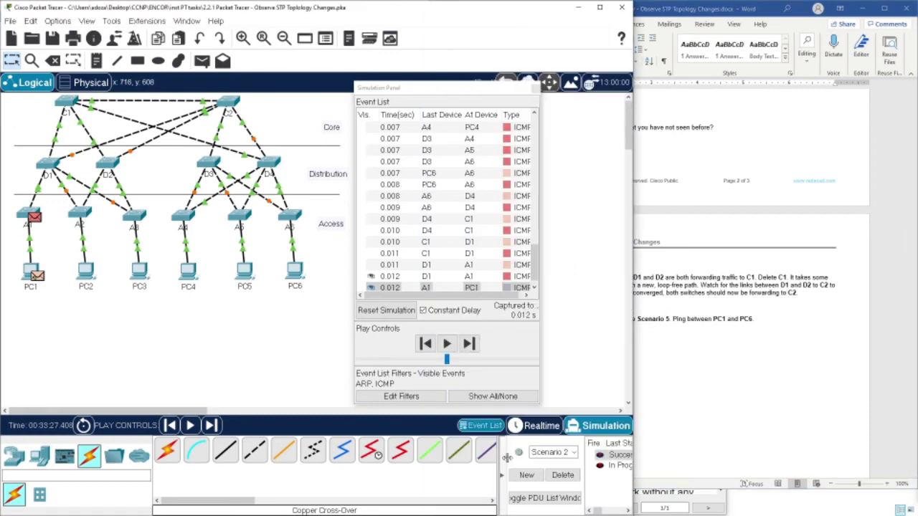
- Create Scenario 3 and delete core switch C1 in Realtime mode
{"action": "left_click", "coordinate": [537, 477]}
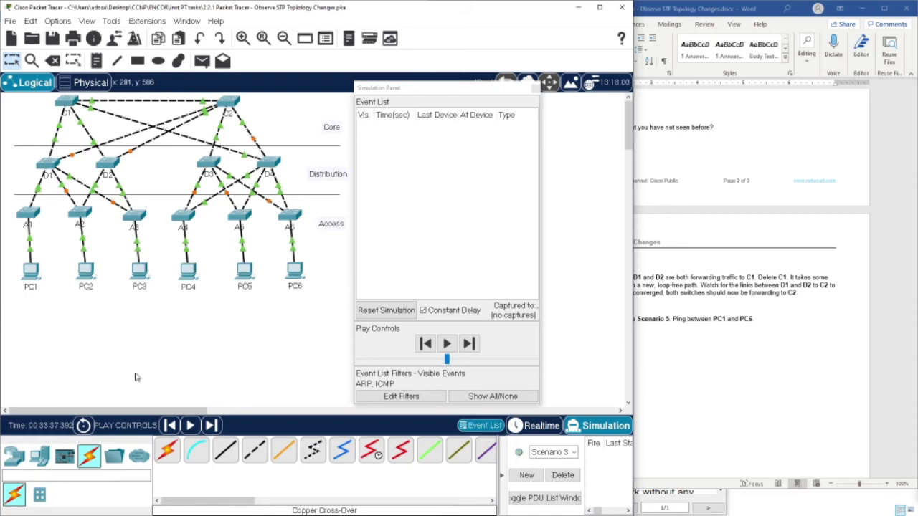
{"action": "key", "text": "Delete"}
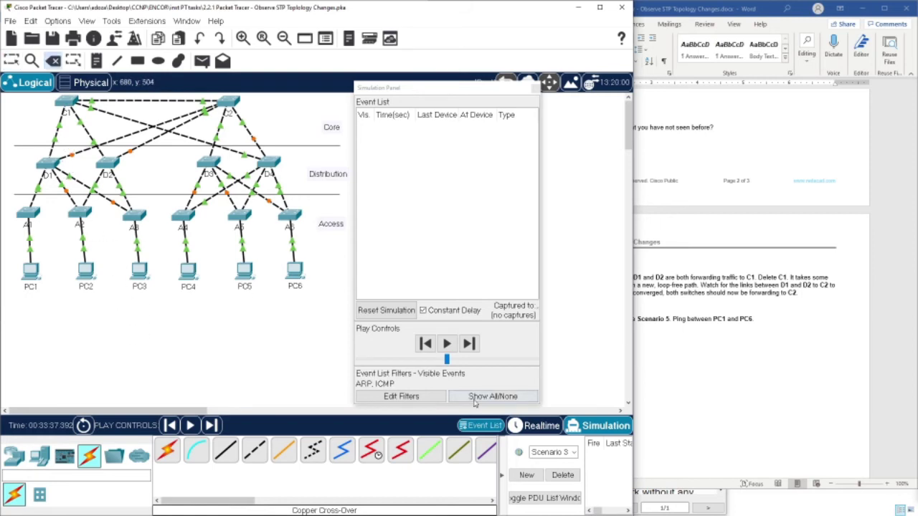
{"action": "left_click", "coordinate": [539, 425]}
{"action": "key", "text": "Escape"}
{"action": "left_click", "coordinate": [66, 107]}
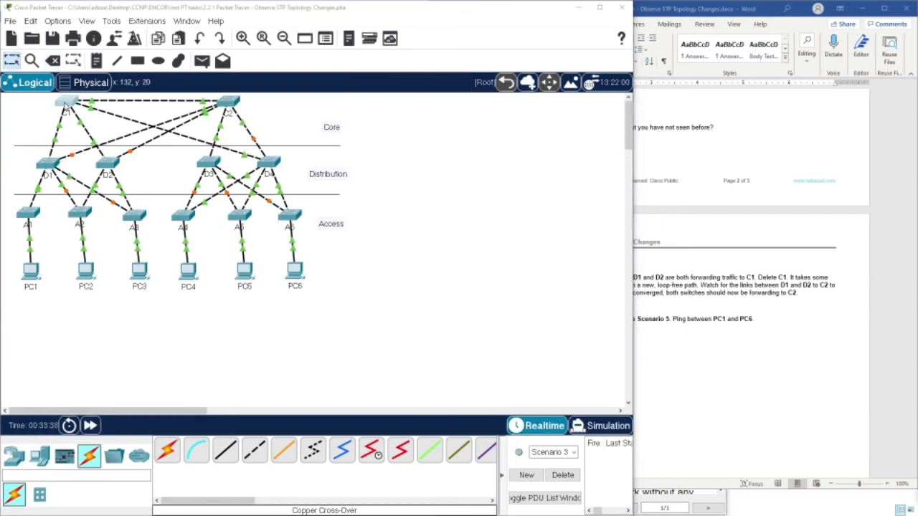
{"action": "key", "text": "Delete"}
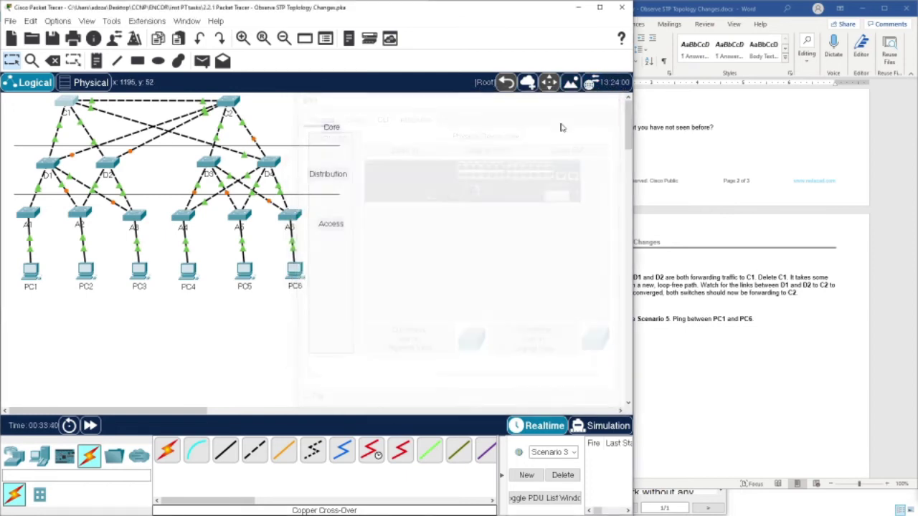
{"action": "left_click", "coordinate": [318, 277]}
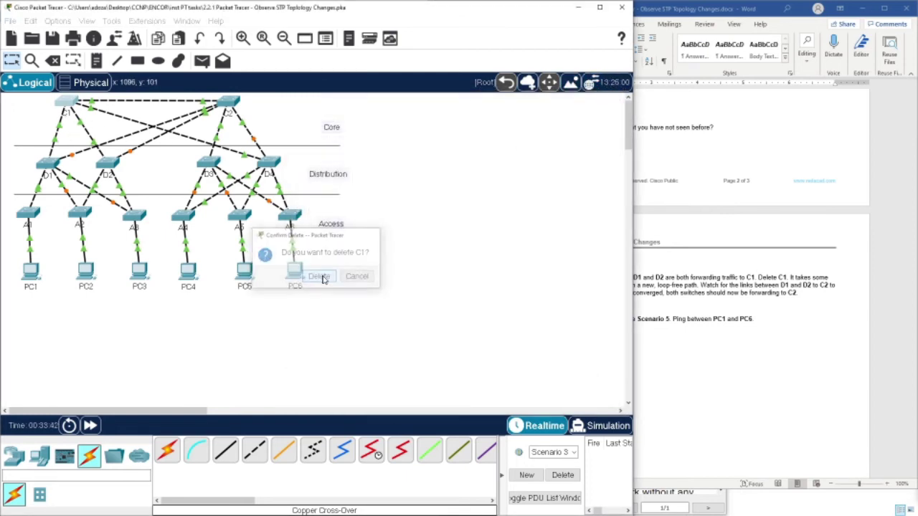
- Return to Simulation mode, advance the simulation so STP converges without C1, and compare the links with Step 7 of the lab instructions
{"action": "left_click", "coordinate": [606, 426]}
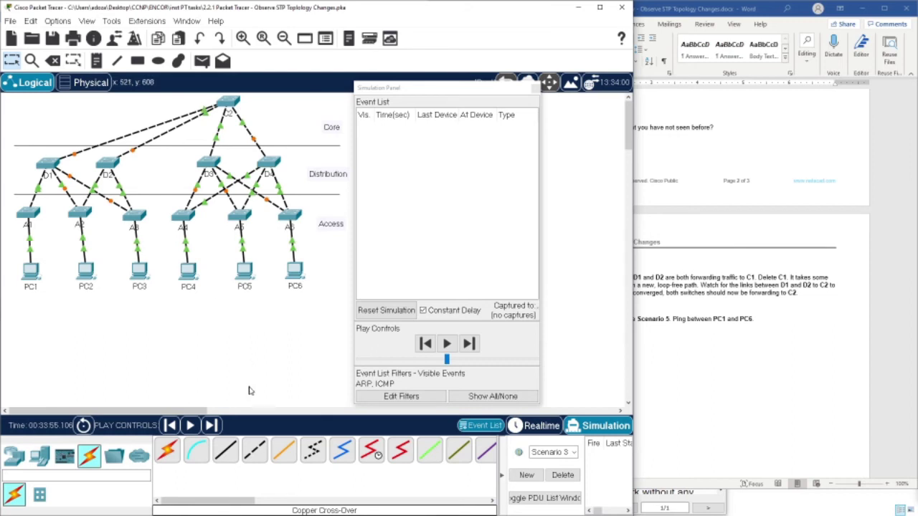
{"action": "left_click", "coordinate": [211, 425]}
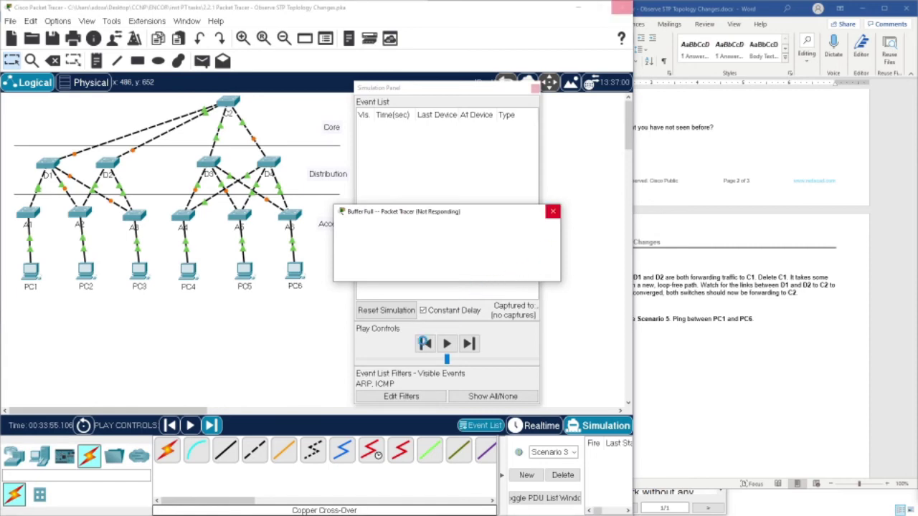
{"action": "left_click", "coordinate": [447, 269]}
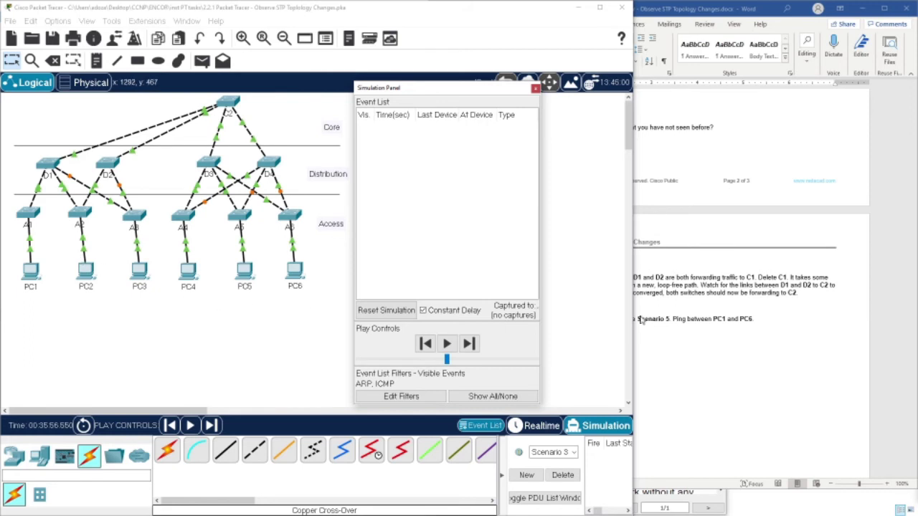
{"action": "left_click", "coordinate": [676, 327]}
{"action": "left_click_drag", "start_coordinate": [581, 287], "coordinate": [606, 290]}
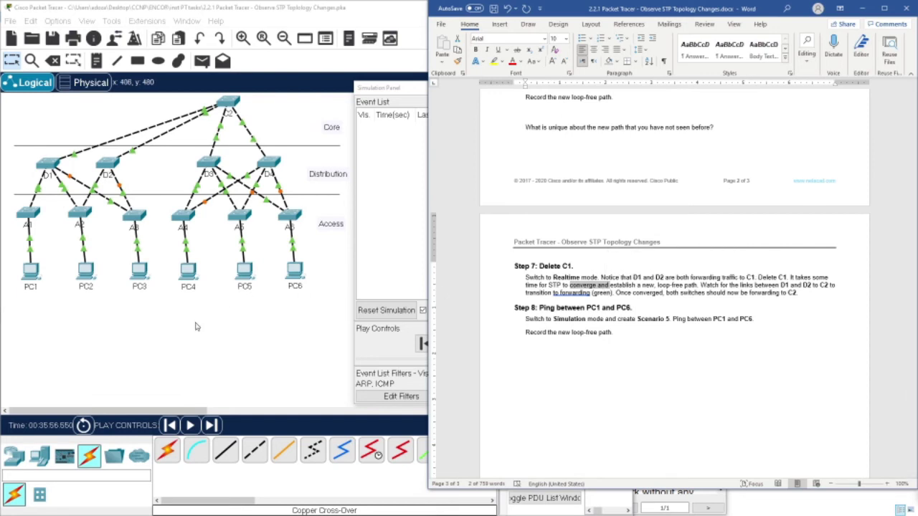
{"action": "left_click", "coordinate": [195, 327]}
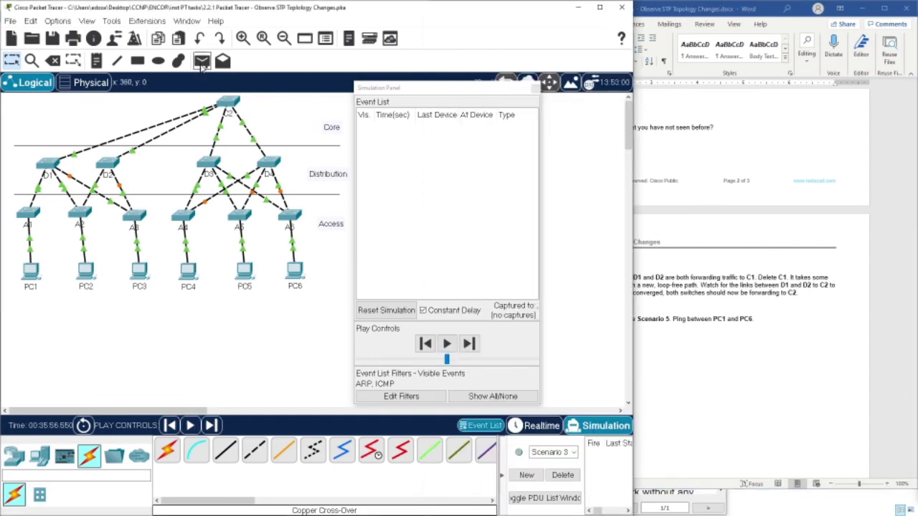
- Add a simple PDU from PC1 to PC6 in Scenario 3
{"action": "left_click", "coordinate": [201, 60]}
{"action": "left_click", "coordinate": [31, 273]}
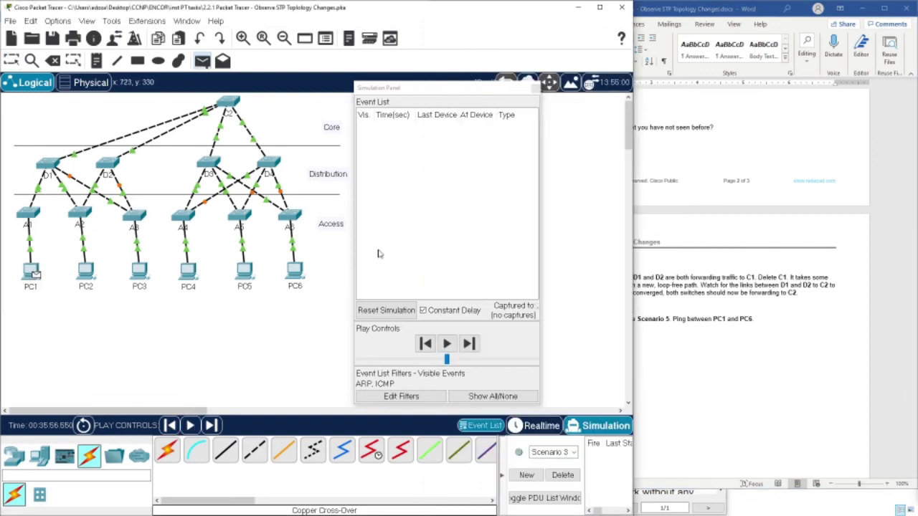
{"action": "left_click", "coordinate": [297, 271]}
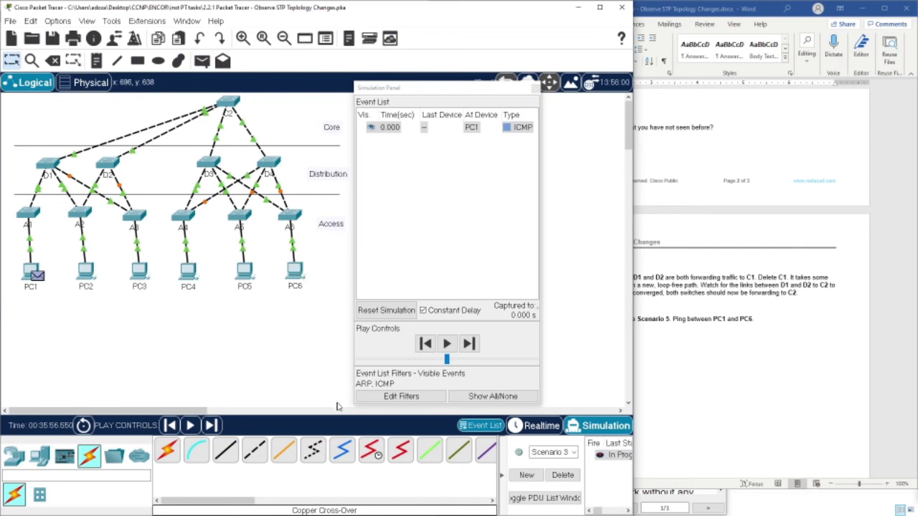
- Advance the simulation event by event to follow the ICMP traffic from PC1 through the topology without C1
{"action": "left_click", "coordinate": [211, 426]}
{"action": "left_click", "coordinate": [211, 426]}
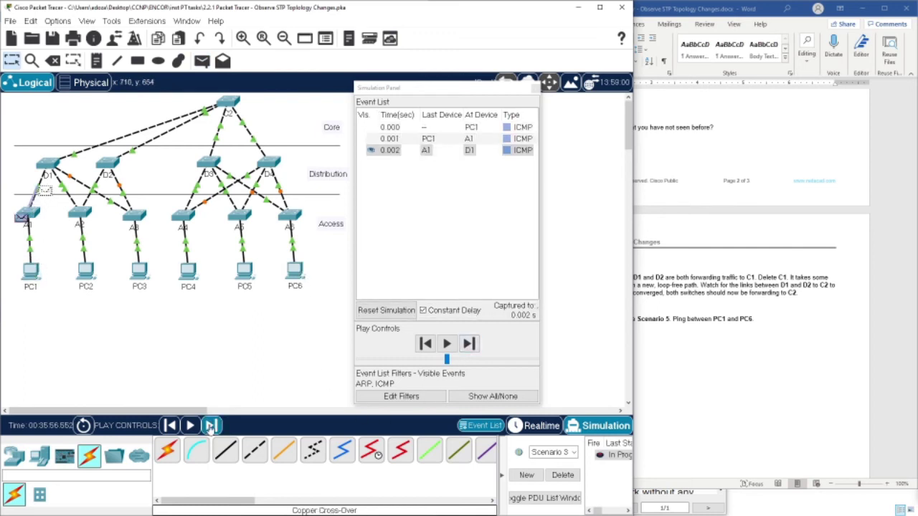
{"action": "left_click", "coordinate": [211, 426]}
{"action": "left_click", "coordinate": [210, 426]}
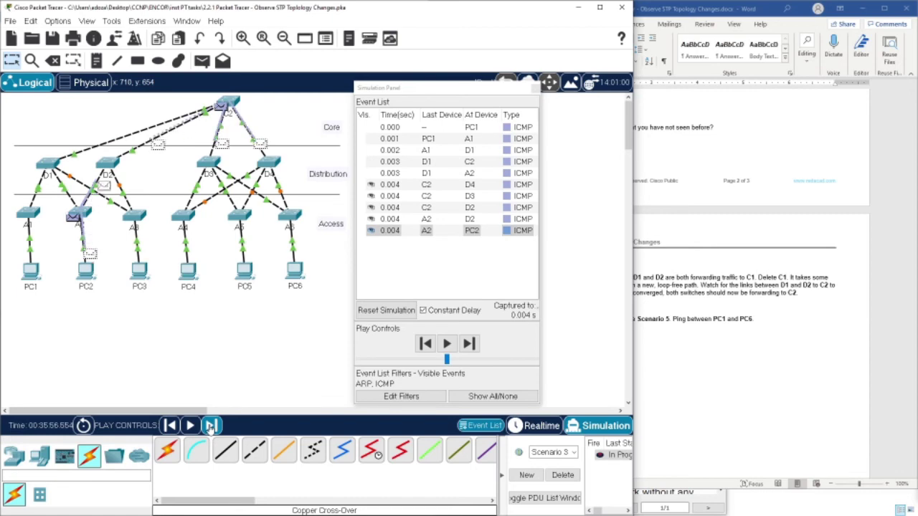
{"action": "left_click", "coordinate": [210, 426]}
{"action": "left_click", "coordinate": [211, 426]}
{"action": "left_click", "coordinate": [211, 426]}
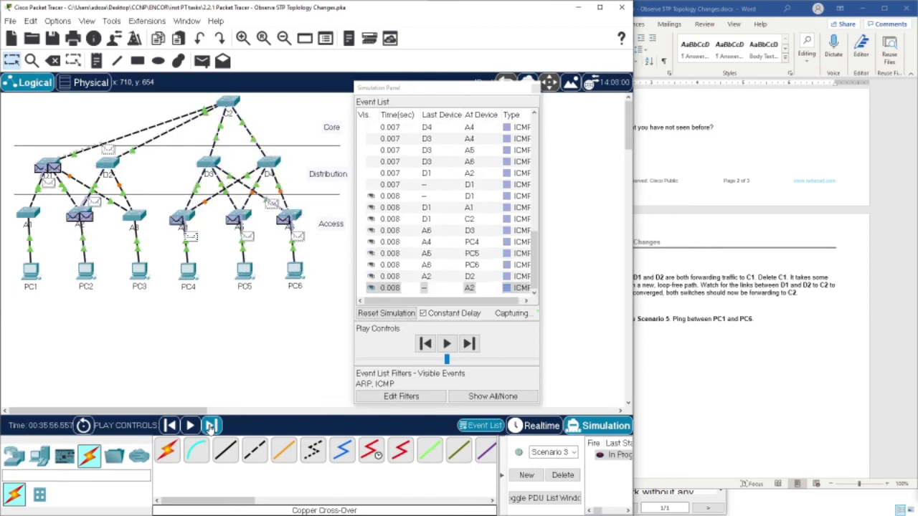
{"action": "left_click", "coordinate": [211, 426]}
{"action": "left_click", "coordinate": [211, 426]}
{"action": "left_click", "coordinate": [211, 425]}
{"action": "left_click", "coordinate": [211, 426]}
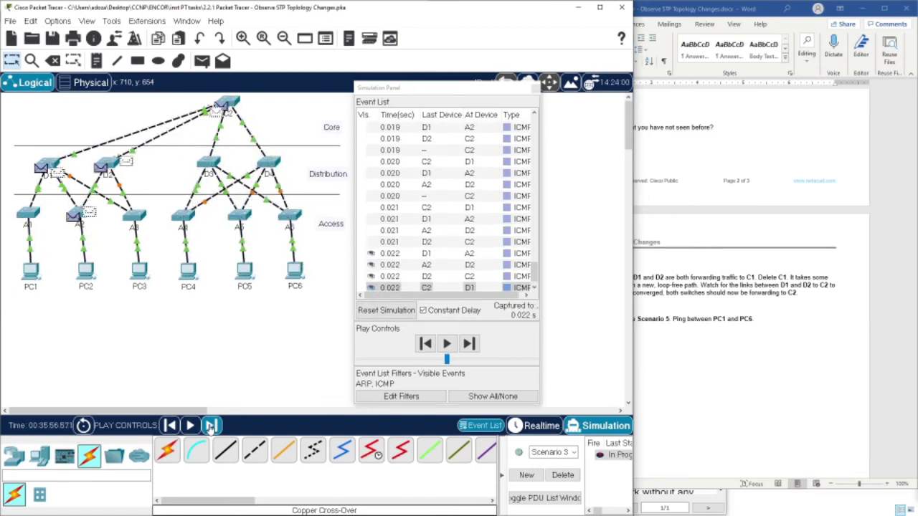
{"action": "left_click", "coordinate": [211, 426]}
{"action": "left_click", "coordinate": [211, 426]}
{"action": "left_click", "coordinate": [211, 426]}
{"action": "left_click", "coordinate": [211, 426]}
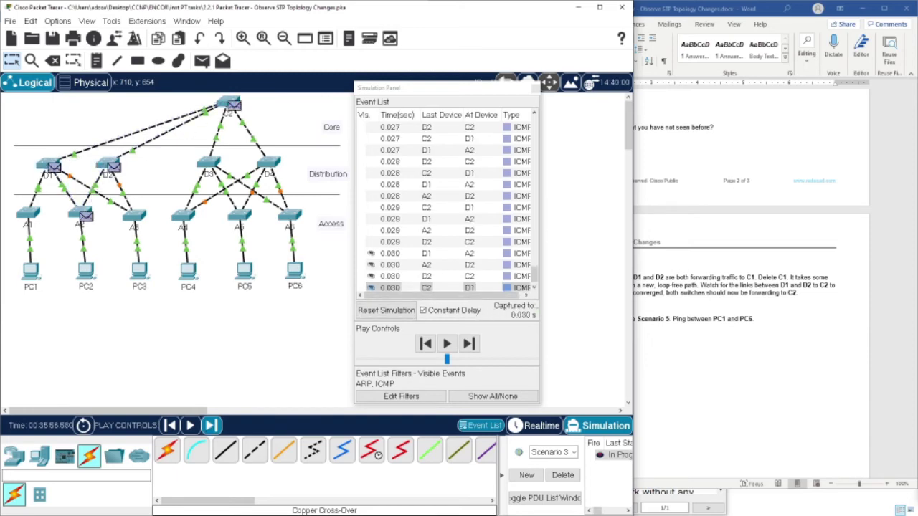
{"action": "left_click", "coordinate": [211, 426]}
{"action": "left_click", "coordinate": [210, 426]}
{"action": "left_click", "coordinate": [211, 425]}
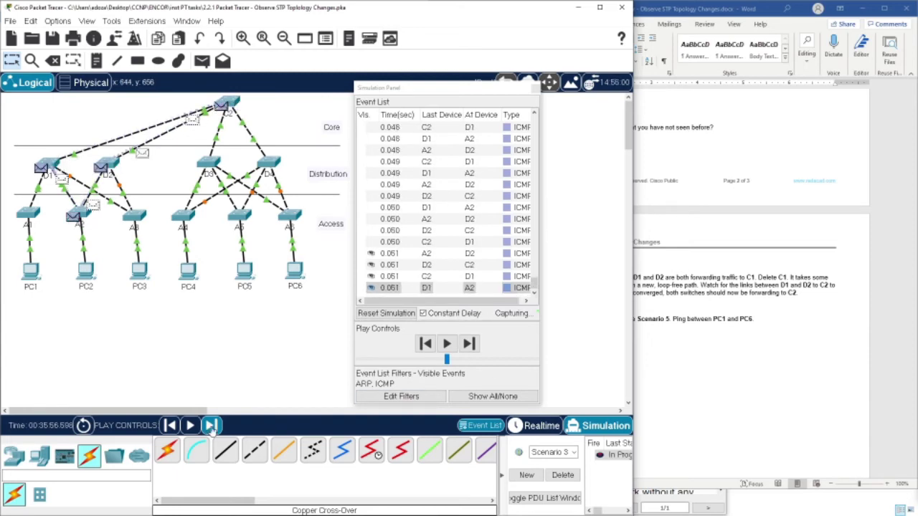
{"action": "left_click", "coordinate": [211, 426]}
{"action": "left_click", "coordinate": [210, 426]}
{"action": "left_click", "coordinate": [211, 426]}
- Power cycle all network devices and consult Steps 5 and 6 of the lab instructions
{"action": "left_click", "coordinate": [84, 425]}
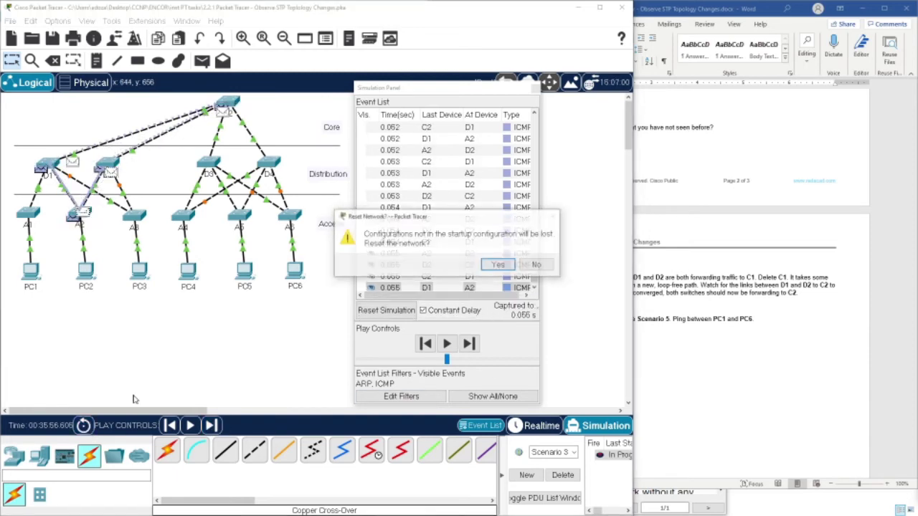
{"action": "left_click", "coordinate": [498, 265]}
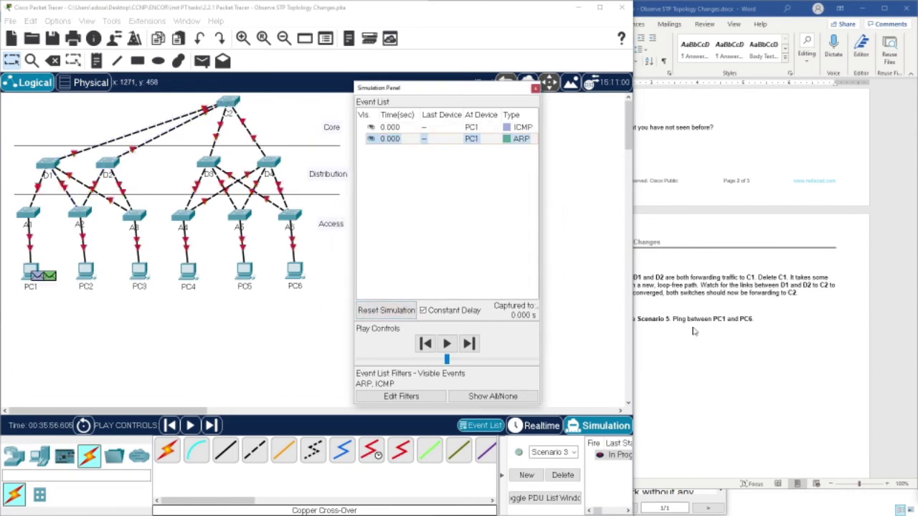
{"action": "left_click", "coordinate": [805, 358]}
{"action": "scroll", "coordinate": [663, 265], "scroll_direction": "up", "scroll_amount": 4}
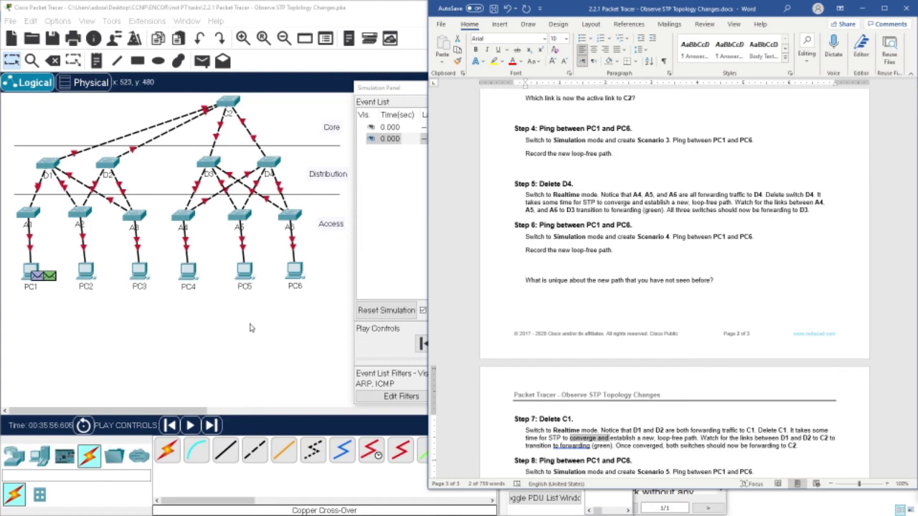
- Delete distribution switch D4 in Realtime mode and fast-forward the network time to speed up STP convergence
{"action": "left_click", "coordinate": [244, 349]}
{"action": "left_click", "coordinate": [542, 426]}
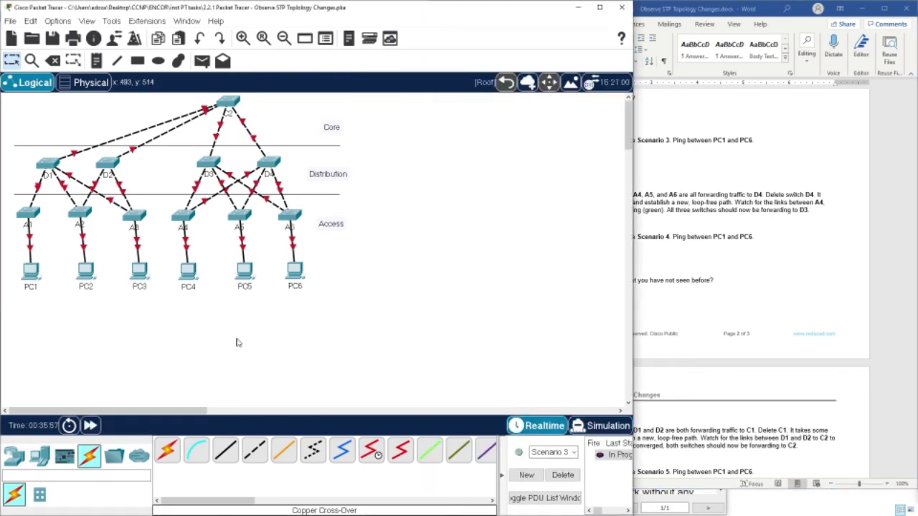
{"action": "key", "text": "Delete"}
{"action": "left_click", "coordinate": [281, 176]}
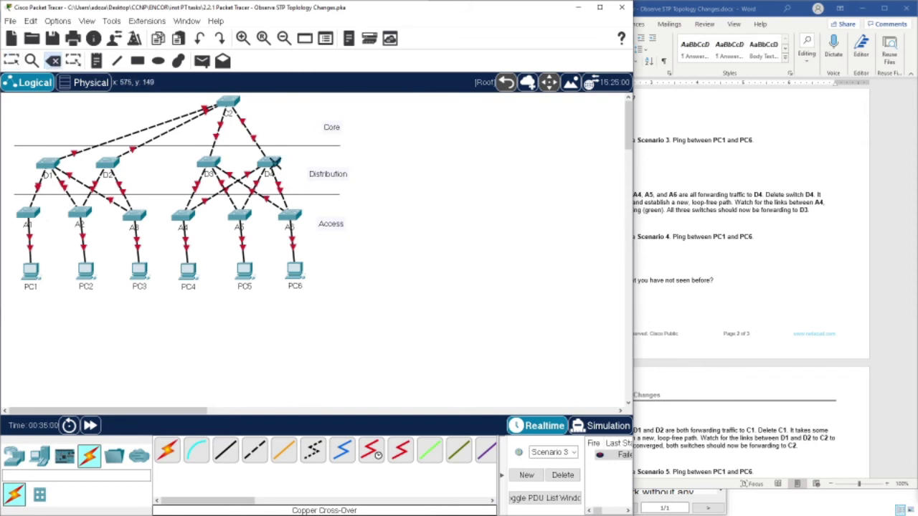
{"action": "left_click", "coordinate": [323, 274]}
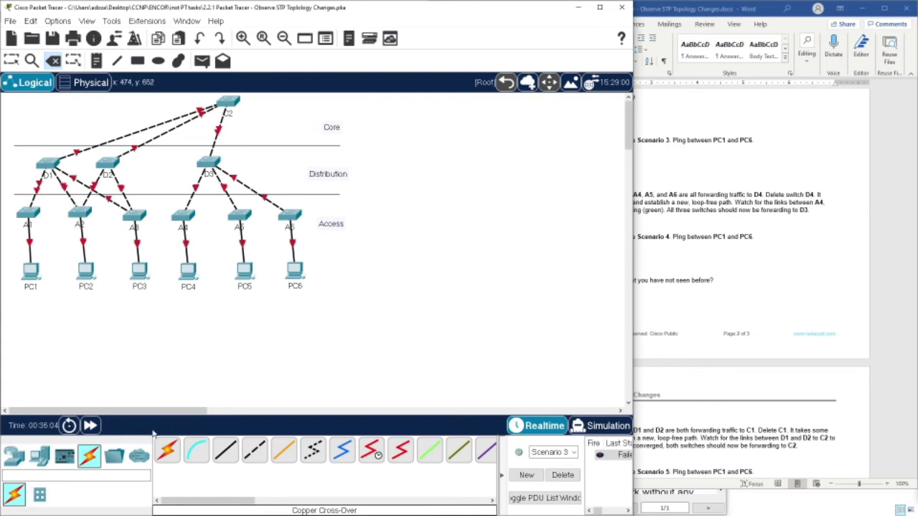
{"action": "double_click", "coordinate": [91, 426]}
- Switch to Simulation mode, create a new scenario and add a simple PDU from PC1 to PC6
{"action": "left_click", "coordinate": [602, 426]}
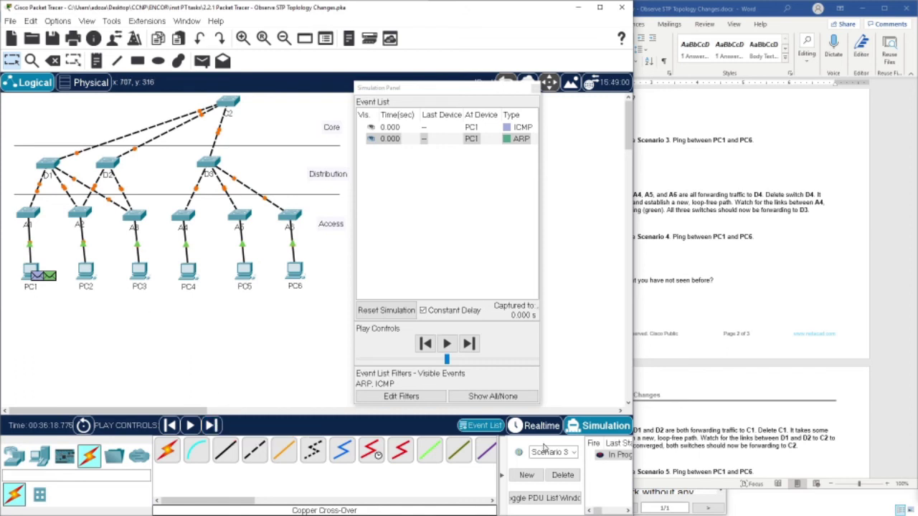
{"action": "left_click", "coordinate": [529, 477]}
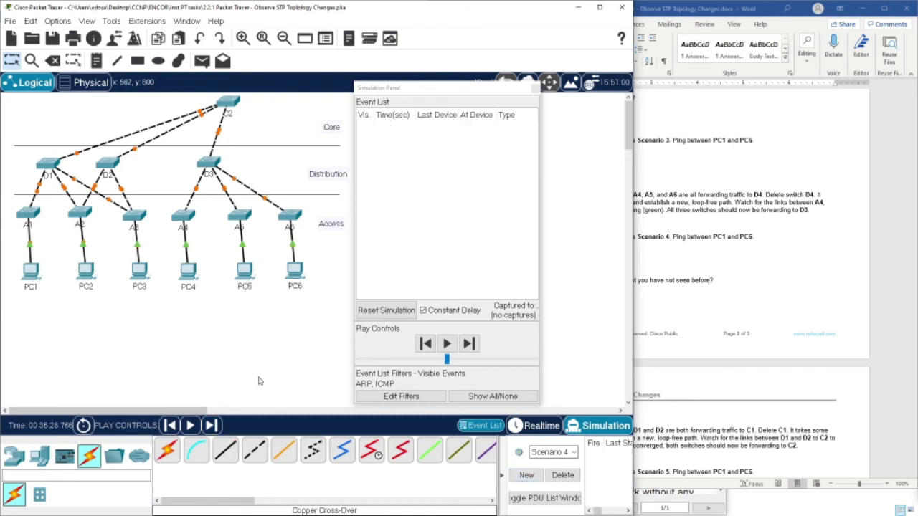
{"action": "left_click", "coordinate": [30, 271]}
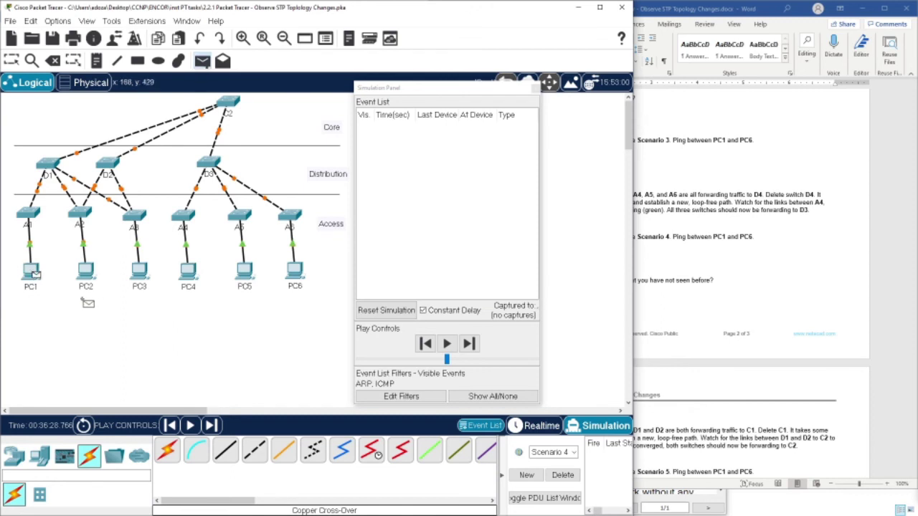
{"action": "left_click", "coordinate": [297, 270]}
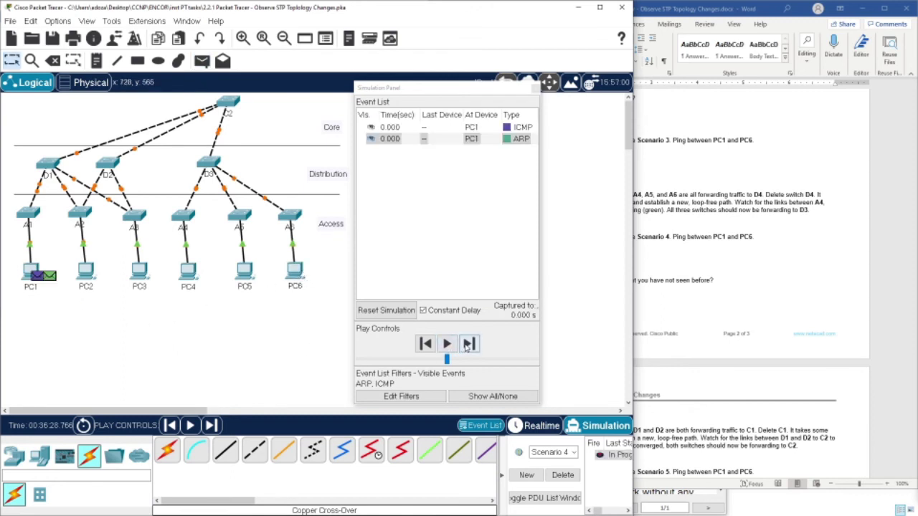
- Advance the simulation of the PC1-to-PC6 ping until the event buffer fills, and clear the event list
{"action": "left_click", "coordinate": [468, 344]}
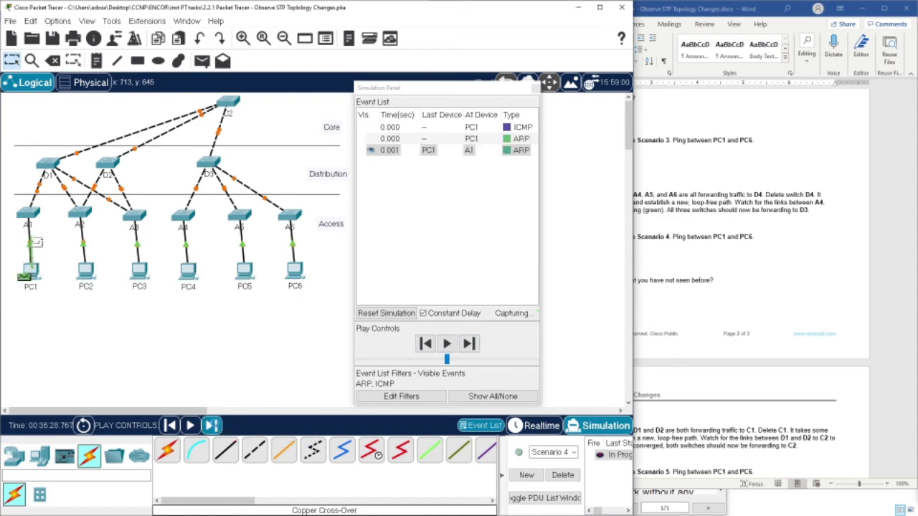
{"action": "left_click", "coordinate": [212, 425]}
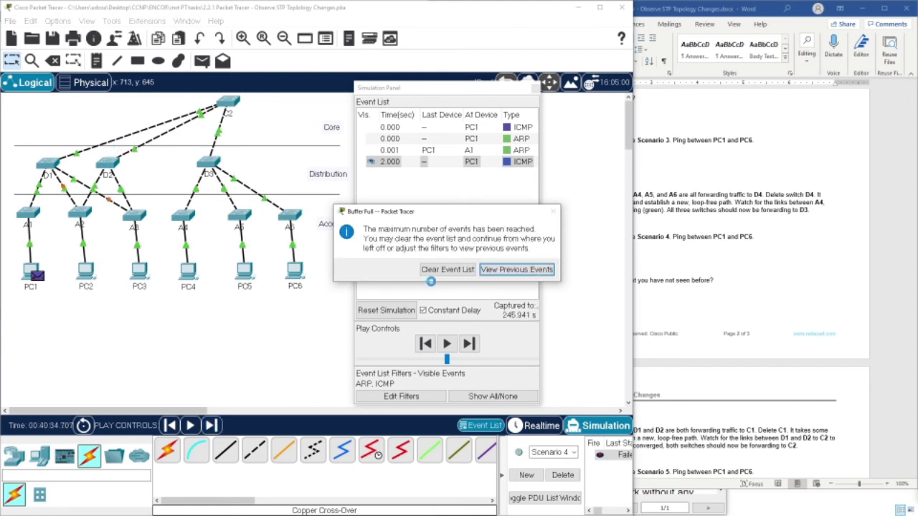
{"action": "left_click", "coordinate": [437, 270]}
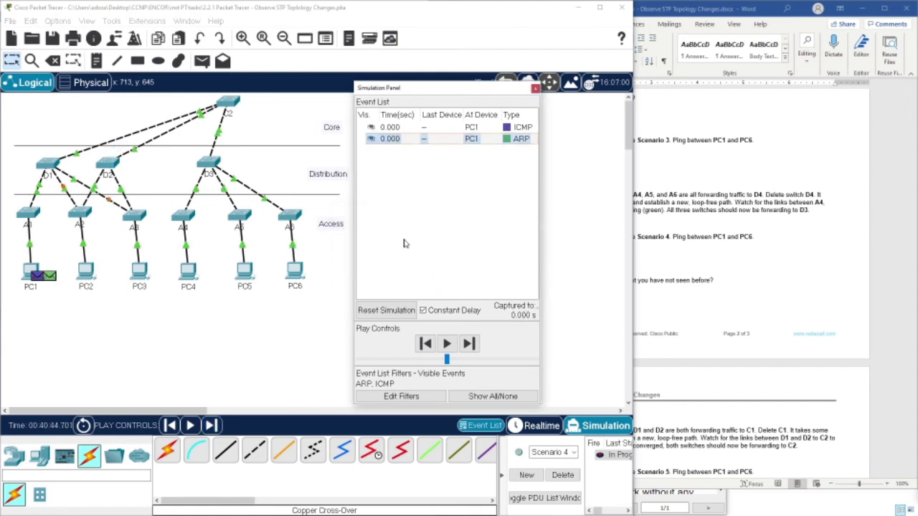
- Advance the simulation event by event to follow the ARP exchange between PC1 and PC6 through D1, C2 and D3
{"action": "left_click", "coordinate": [212, 426]}
{"action": "left_click", "coordinate": [213, 426]}
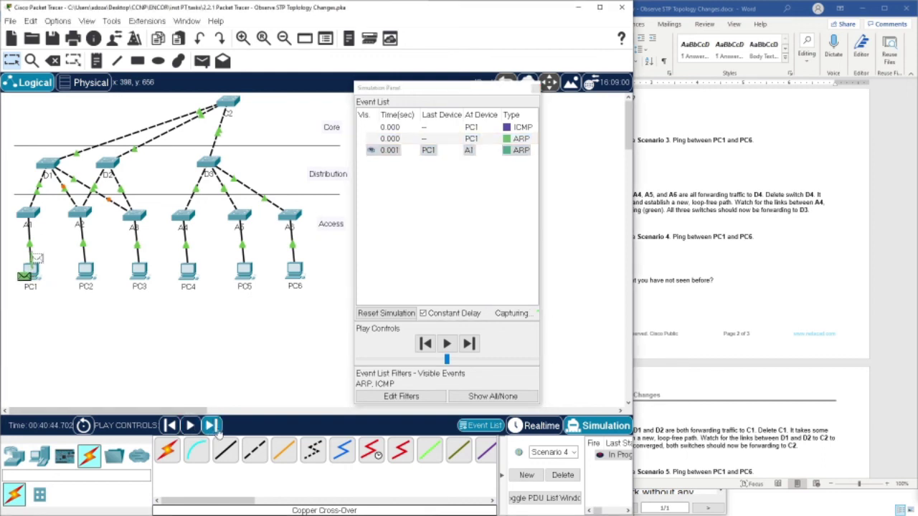
{"action": "left_click", "coordinate": [212, 426]}
{"action": "left_click", "coordinate": [213, 426]}
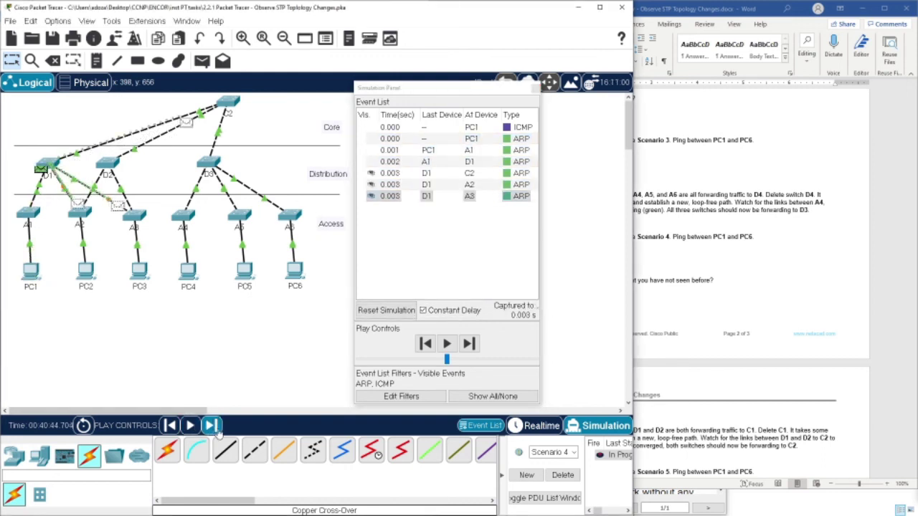
{"action": "left_click", "coordinate": [213, 426]}
{"action": "left_click", "coordinate": [212, 425]}
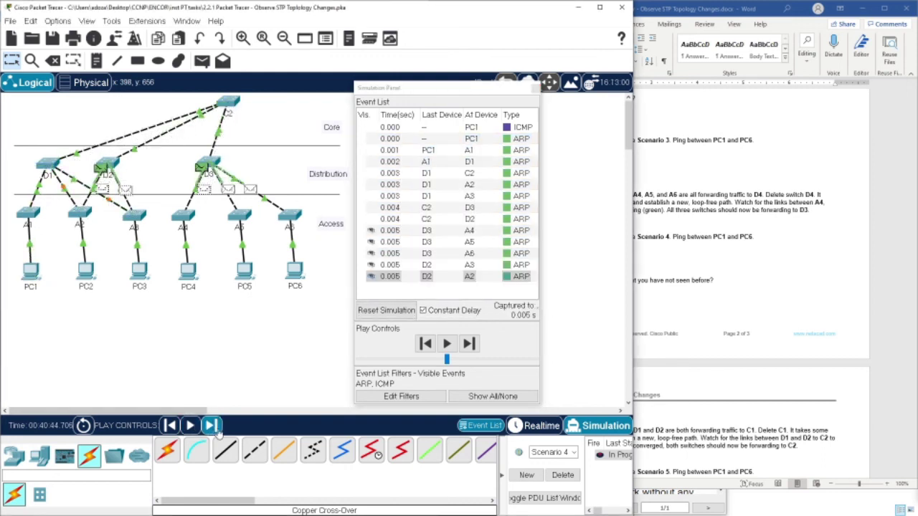
{"action": "left_click", "coordinate": [212, 426]}
{"action": "left_click", "coordinate": [213, 425]}
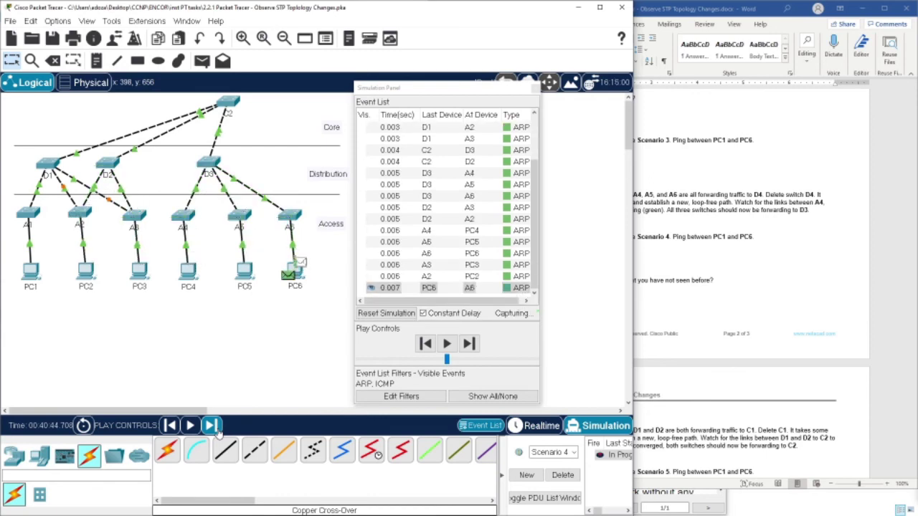
{"action": "left_click", "coordinate": [212, 426]}
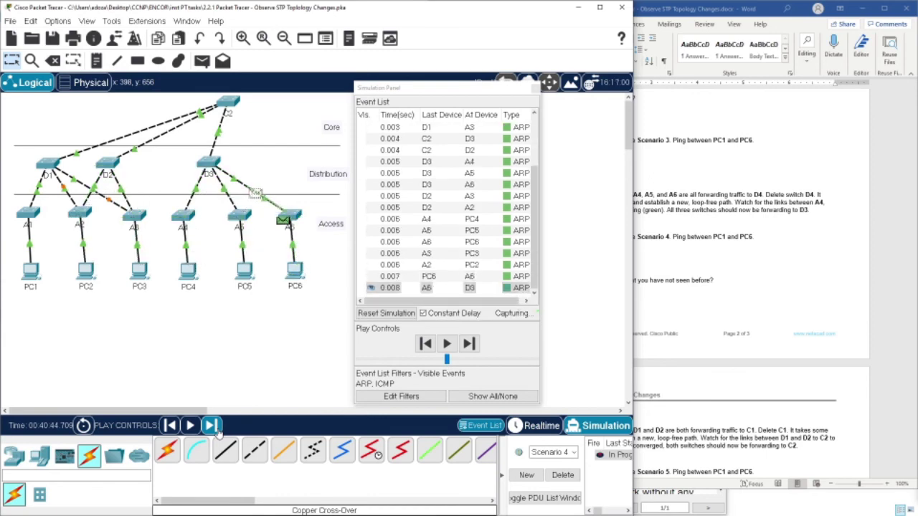
{"action": "left_click", "coordinate": [212, 426]}
{"action": "left_click", "coordinate": [212, 426]}
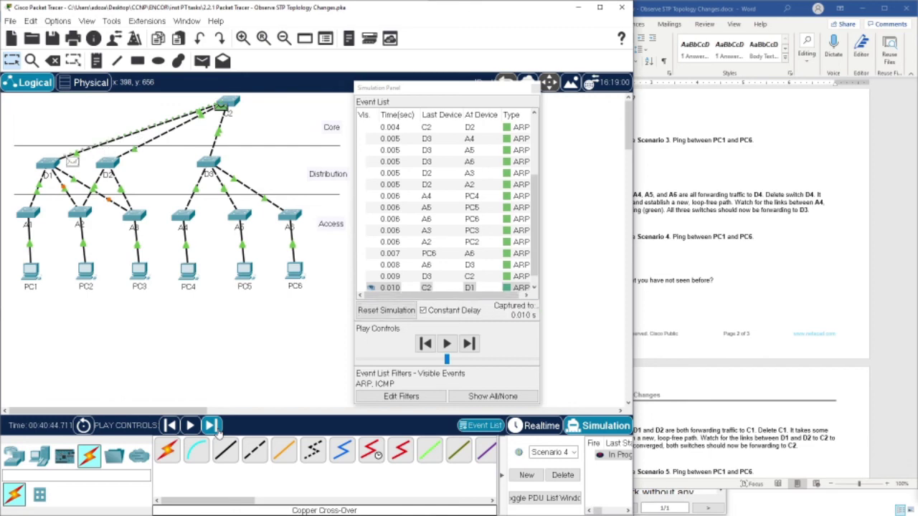
{"action": "left_click", "coordinate": [212, 426]}
{"action": "left_click", "coordinate": [213, 426]}
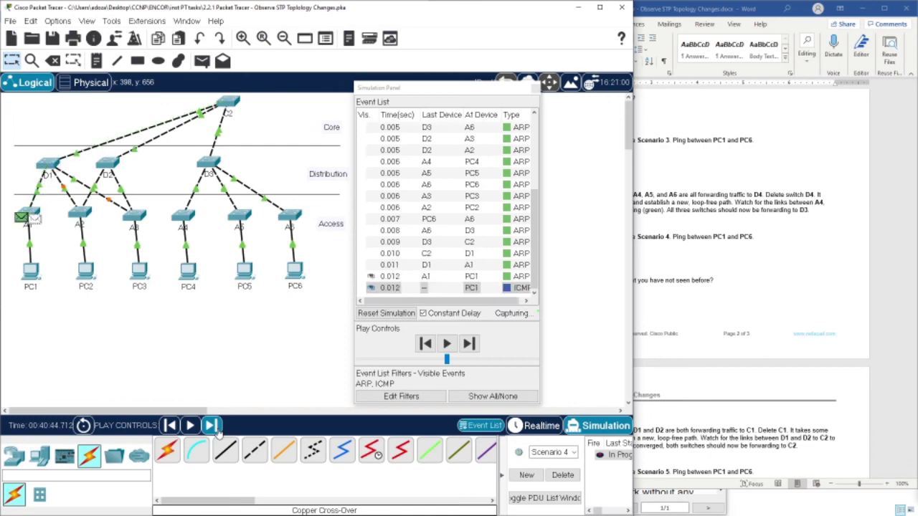
{"action": "left_click", "coordinate": [212, 426]}
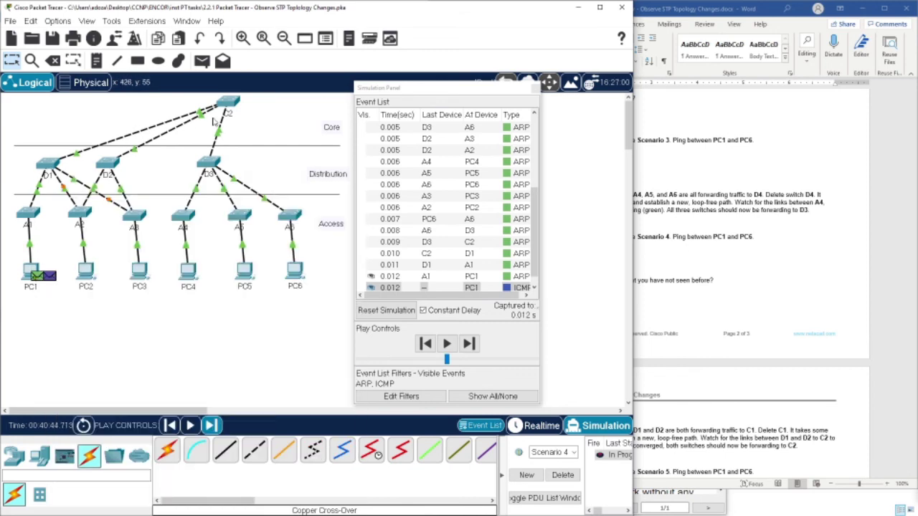
- Switch to Scenario 5 and add a simple PDU from PC4 to PC6
{"action": "mouse_move", "coordinate": [227, 109]}
{"action": "left_click", "coordinate": [573, 453]}
{"action": "left_click", "coordinate": [573, 455]}
{"action": "key", "text": "Down"}
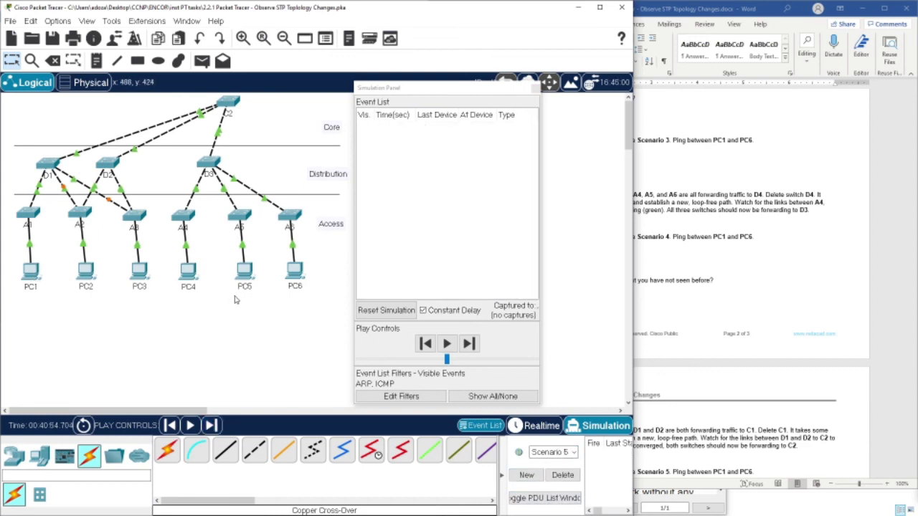
{"action": "left_click", "coordinate": [202, 60]}
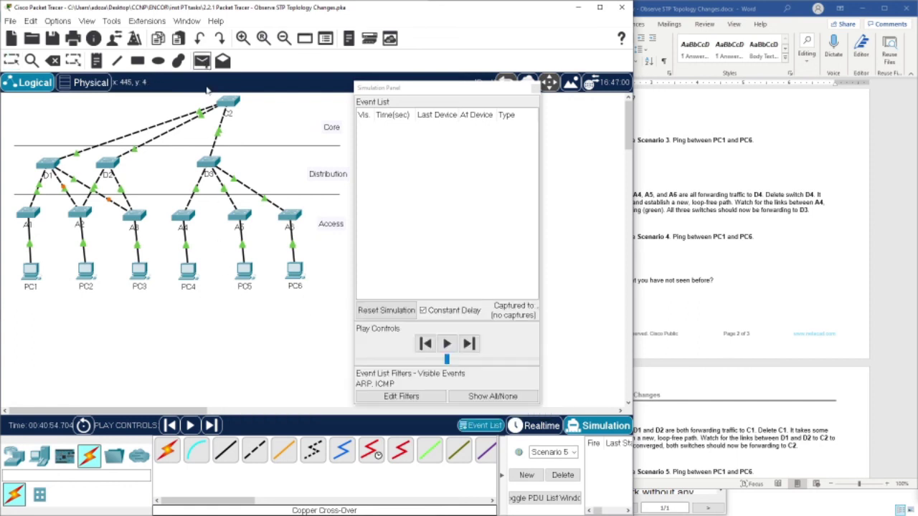
{"action": "left_click", "coordinate": [189, 275]}
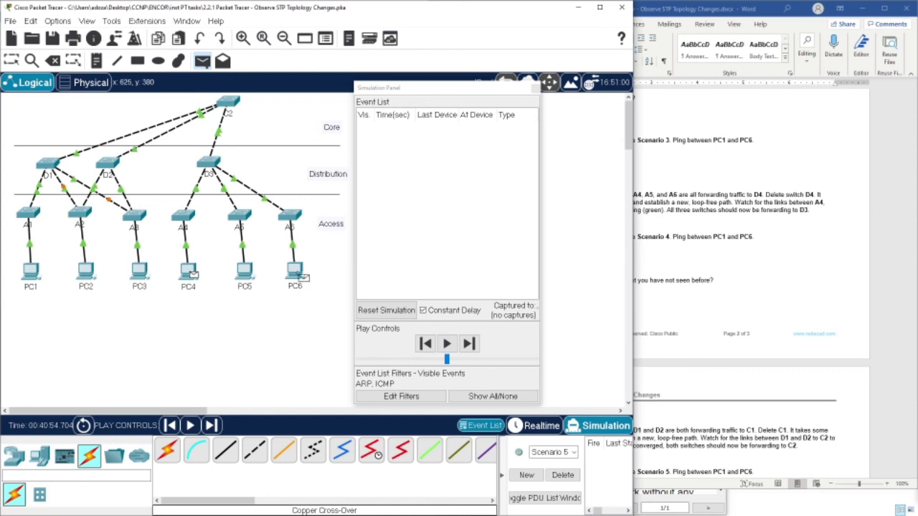
{"action": "left_click", "coordinate": [296, 273]}
- Advance the simulation event by event to follow the ARP and ICMP traffic between PC4 and PC6 until the reply returns to PC4
{"action": "left_click", "coordinate": [475, 346]}
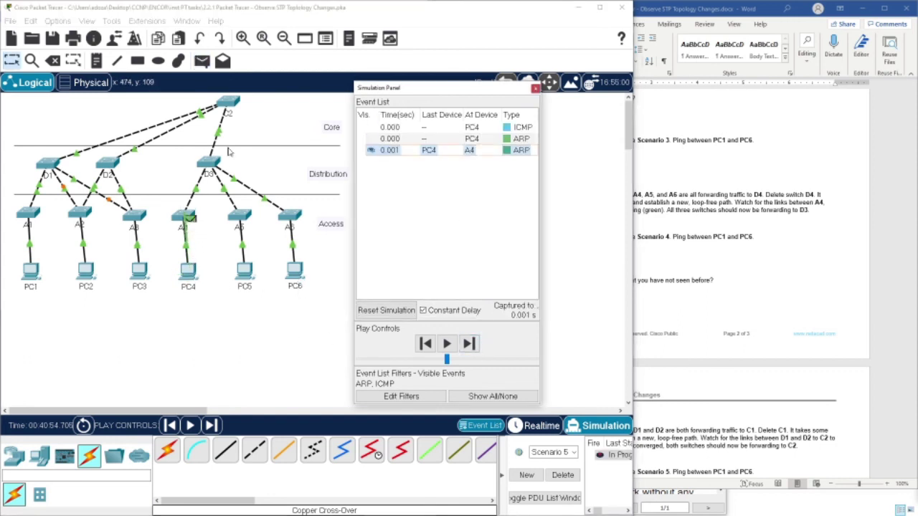
{"action": "left_click", "coordinate": [469, 344]}
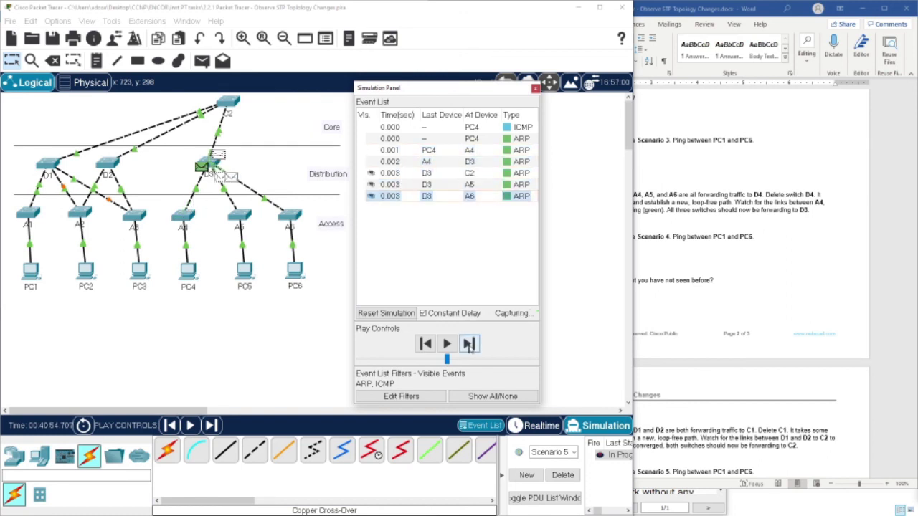
{"action": "left_click", "coordinate": [469, 345]}
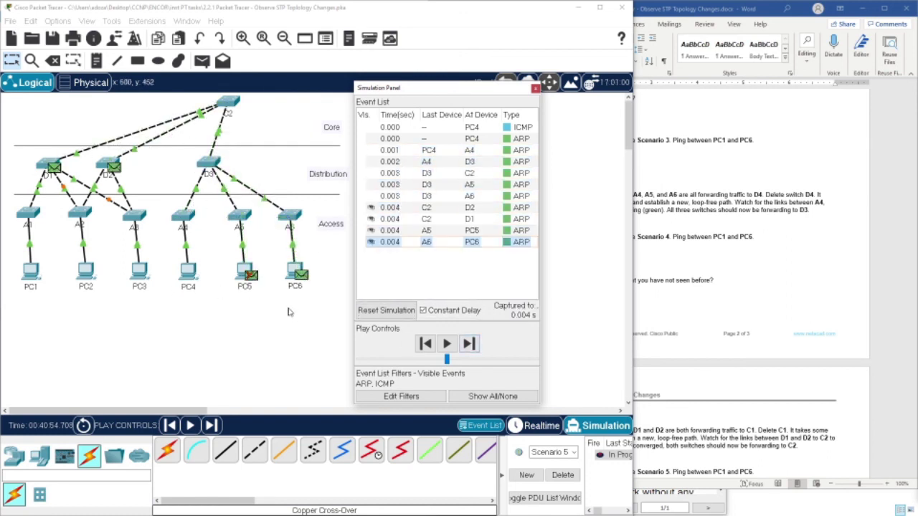
{"action": "left_click", "coordinate": [474, 345]}
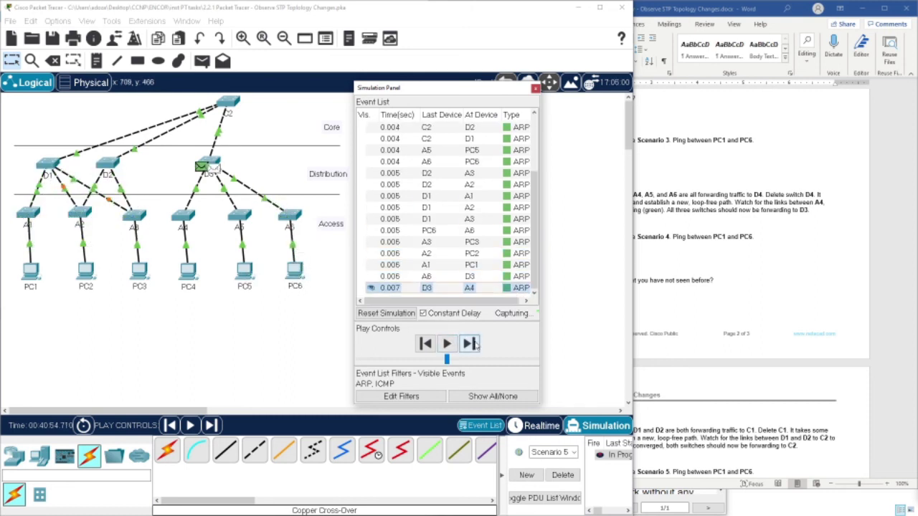
{"action": "left_click", "coordinate": [474, 344]}
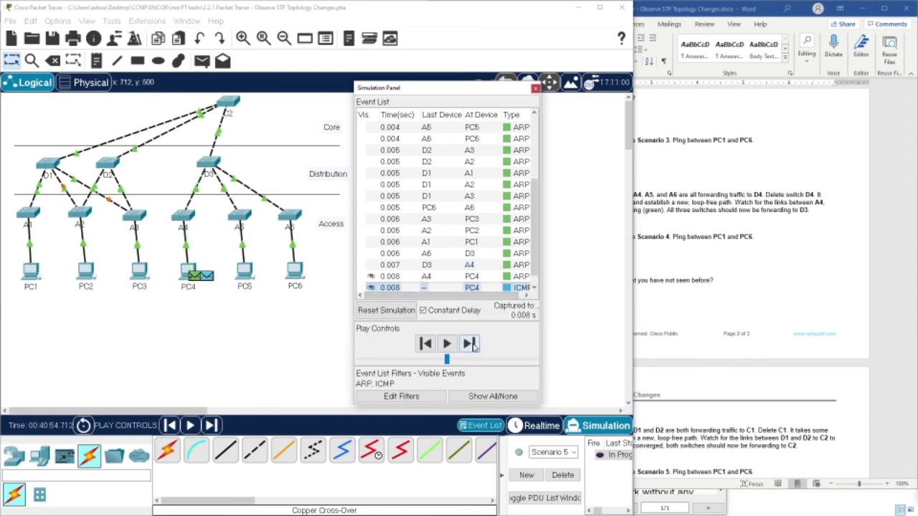
{"action": "left_click", "coordinate": [468, 344]}
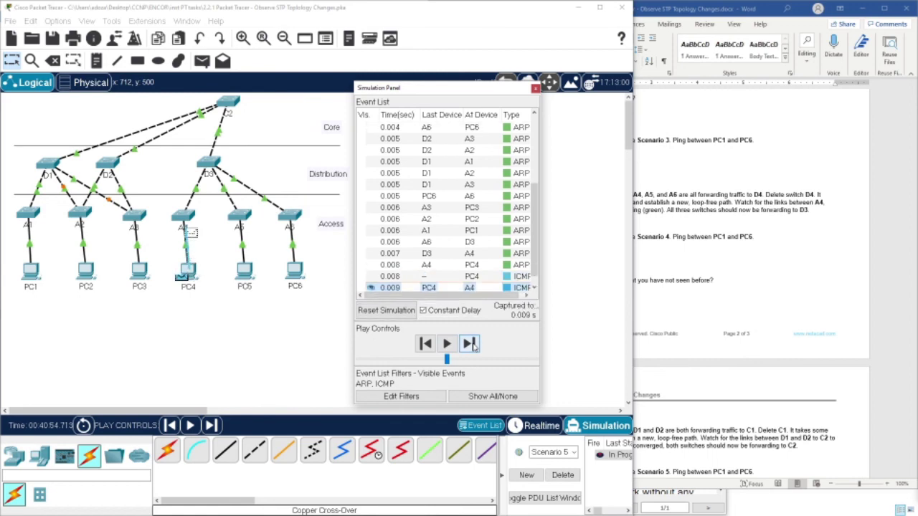
{"action": "left_click", "coordinate": [470, 344]}
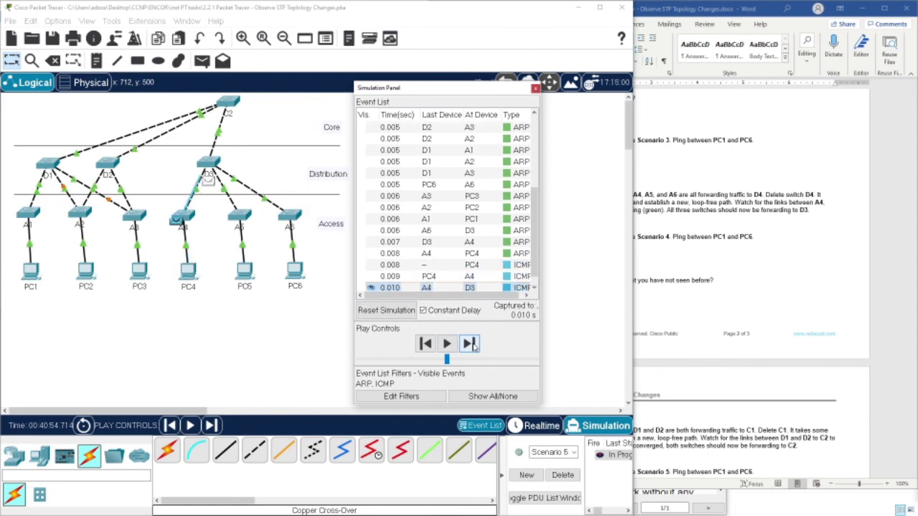
{"action": "left_click", "coordinate": [470, 344]}
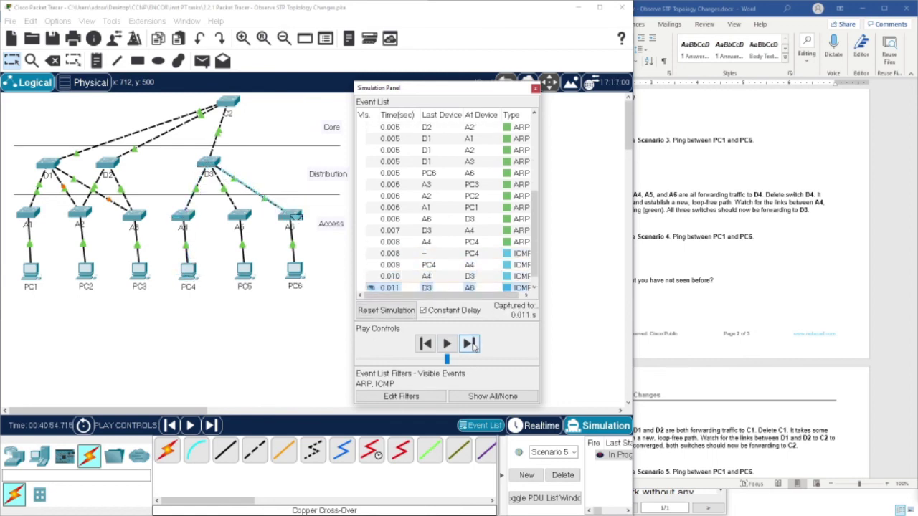
{"action": "left_click", "coordinate": [471, 344]}
{"action": "left_click", "coordinate": [470, 344]}
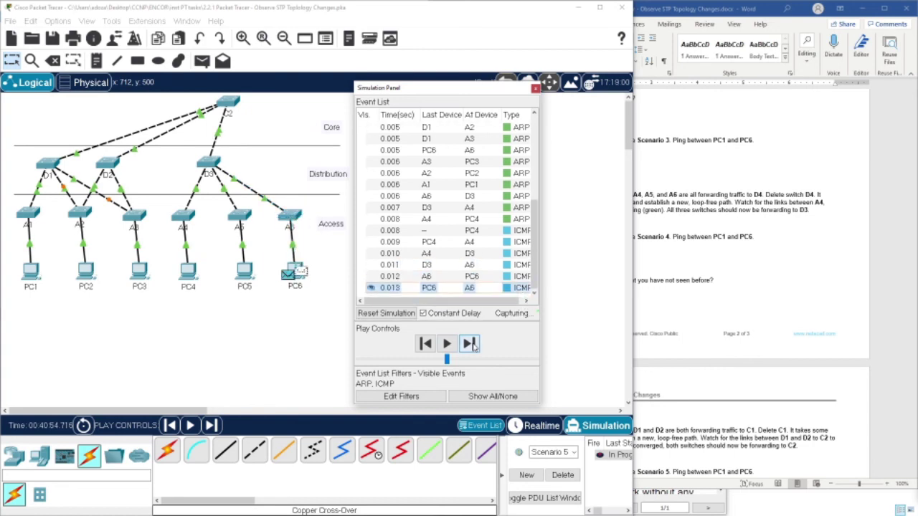
{"action": "left_click", "coordinate": [471, 344]}
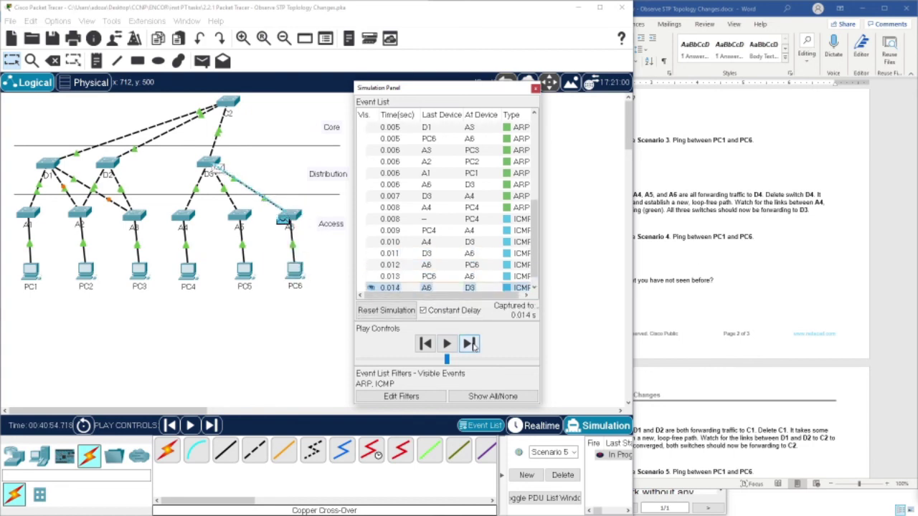
{"action": "left_click", "coordinate": [470, 344]}
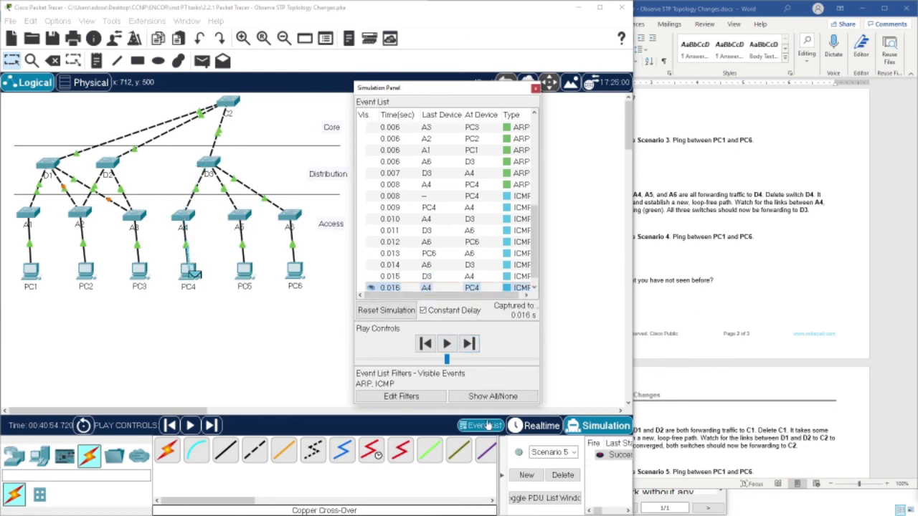
- Create another scenario and add a simple PDU from PC3 to PC4
{"action": "left_click", "coordinate": [527, 476]}
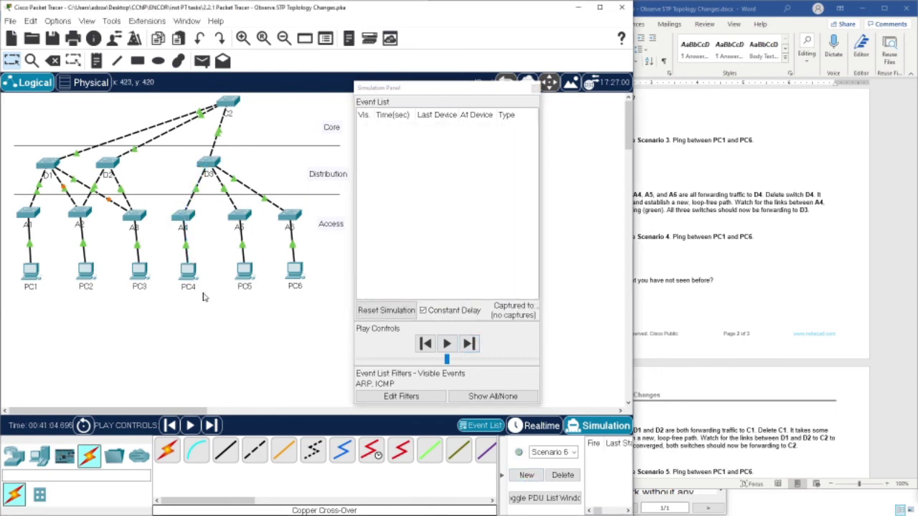
{"action": "left_click", "coordinate": [202, 61]}
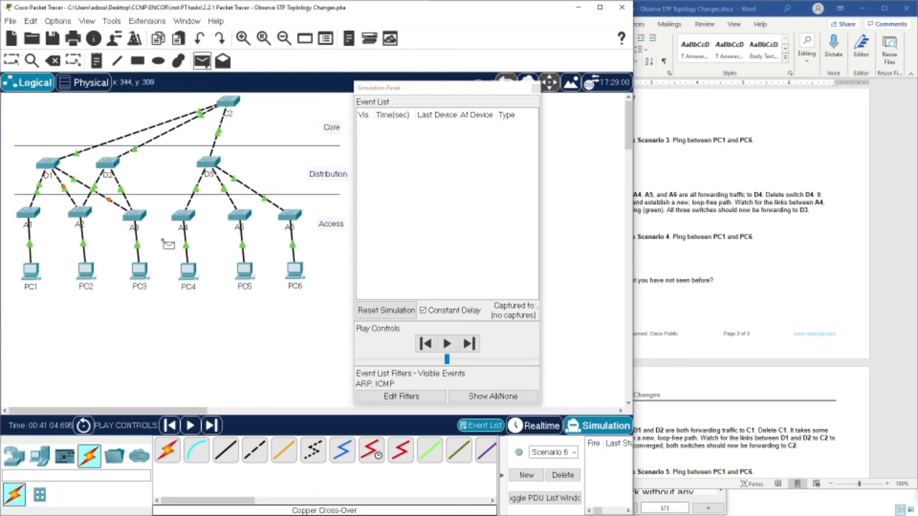
{"action": "left_click", "coordinate": [140, 271]}
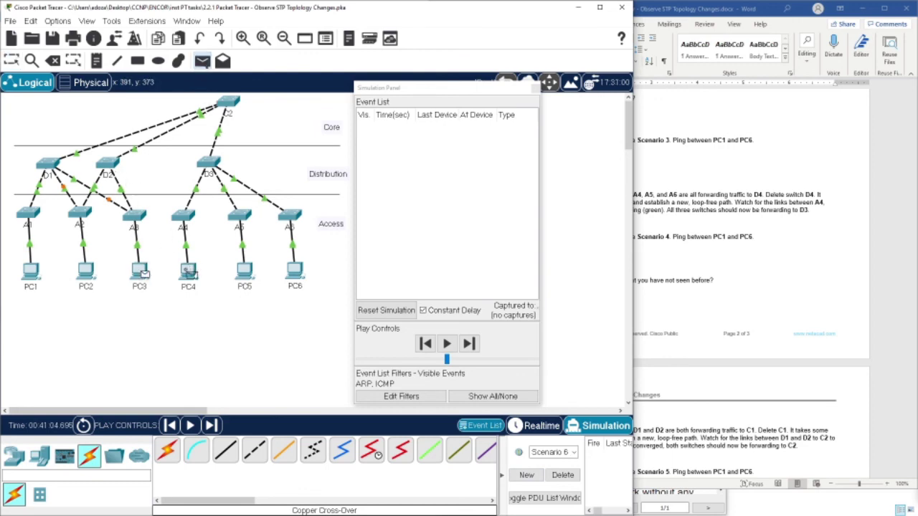
{"action": "left_click", "coordinate": [188, 267]}
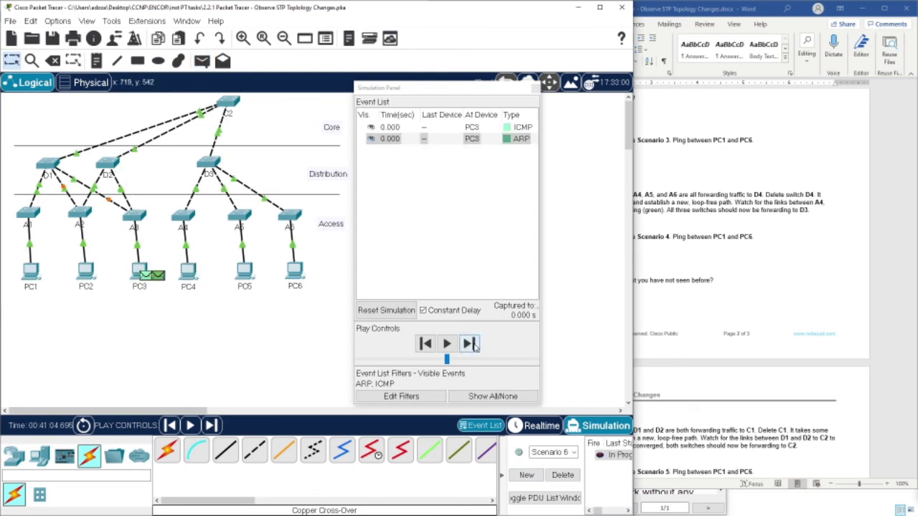
- Advance the simulation event by event to follow the ARP exchange between PC3 and PC4 until the reply reaches PC3
{"action": "left_click", "coordinate": [470, 344]}
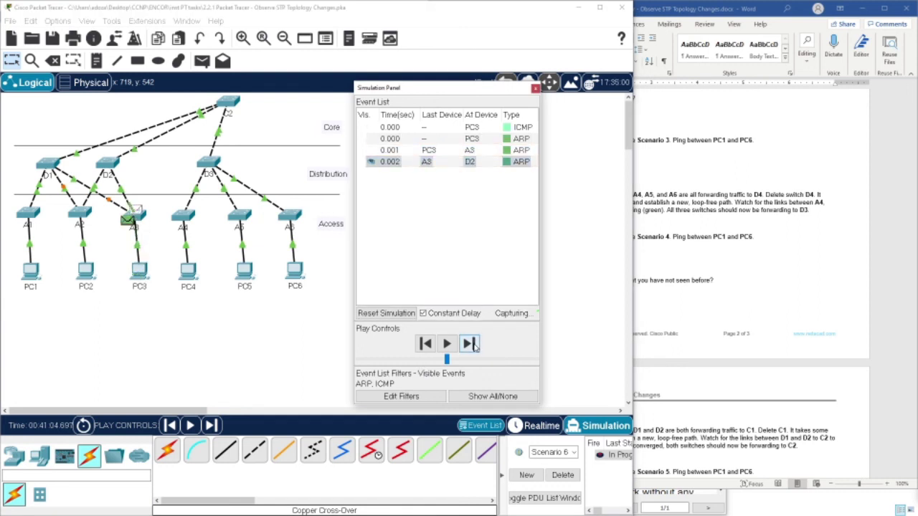
{"action": "left_click", "coordinate": [470, 344]}
{"action": "left_click", "coordinate": [469, 344]}
{"action": "left_click", "coordinate": [469, 345]}
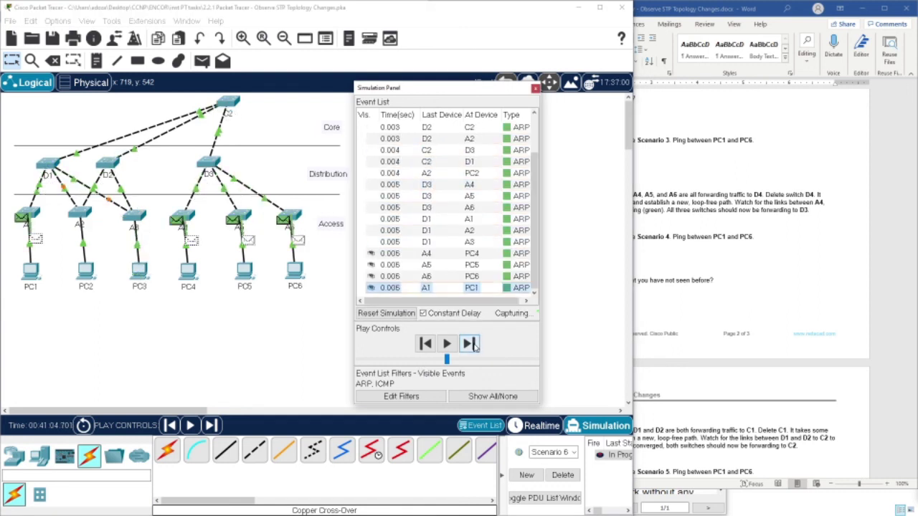
{"action": "left_click", "coordinate": [470, 344]}
{"action": "left_click", "coordinate": [469, 344]}
{"action": "left_click", "coordinate": [470, 344]}
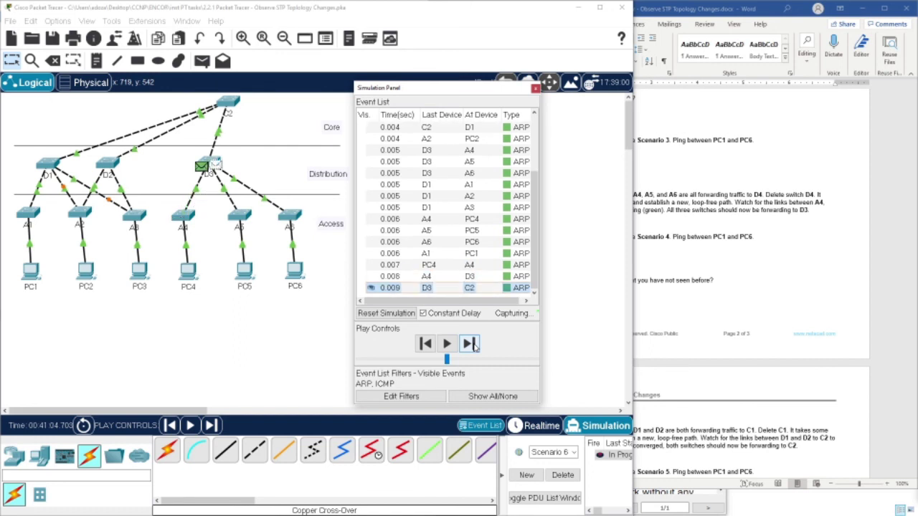
{"action": "left_click", "coordinate": [470, 344]}
{"action": "left_click", "coordinate": [470, 344]}
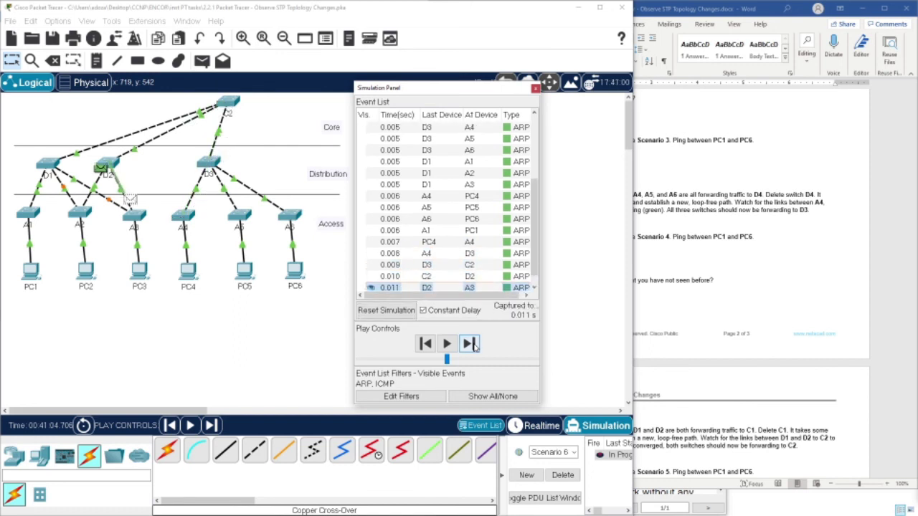
{"action": "left_click", "coordinate": [470, 344]}
{"action": "left_click", "coordinate": [469, 344]}
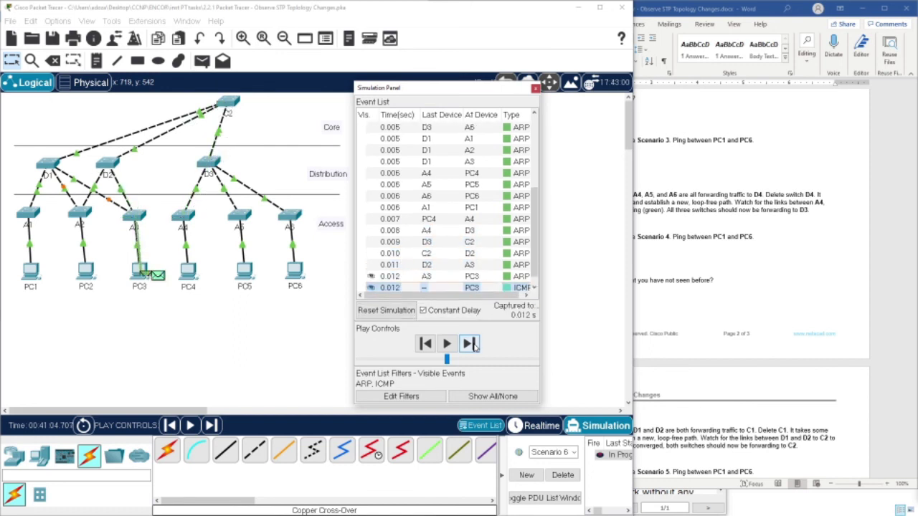
- Advance the simulation event by event to follow the ICMP request from PC3 to PC4 and its reply back as far as D3
{"action": "left_click", "coordinate": [470, 344]}
{"action": "left_click", "coordinate": [470, 344]}
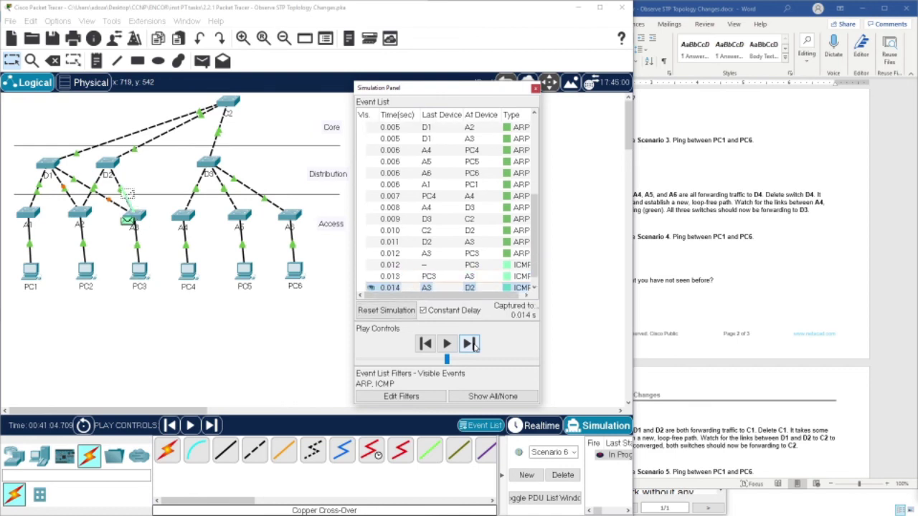
{"action": "left_click", "coordinate": [469, 345]}
{"action": "left_click", "coordinate": [469, 345]}
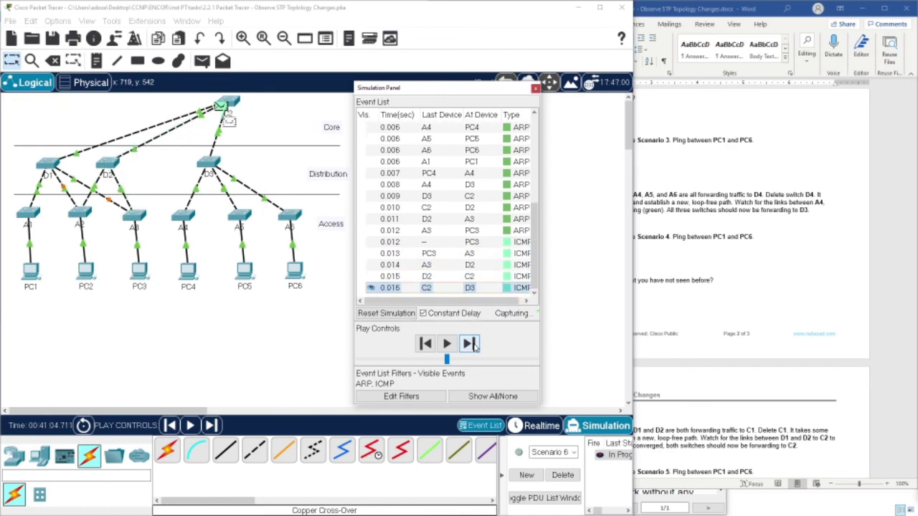
{"action": "left_click", "coordinate": [470, 345]}
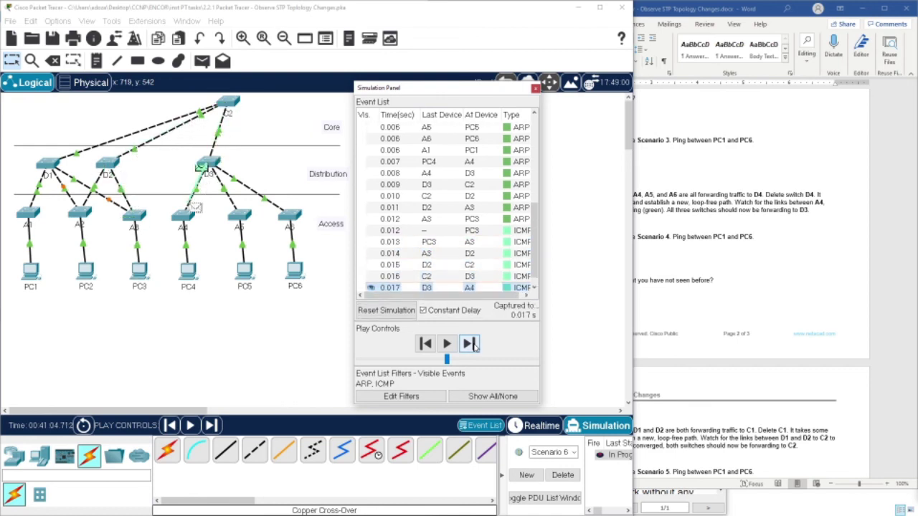
{"action": "left_click", "coordinate": [470, 345]}
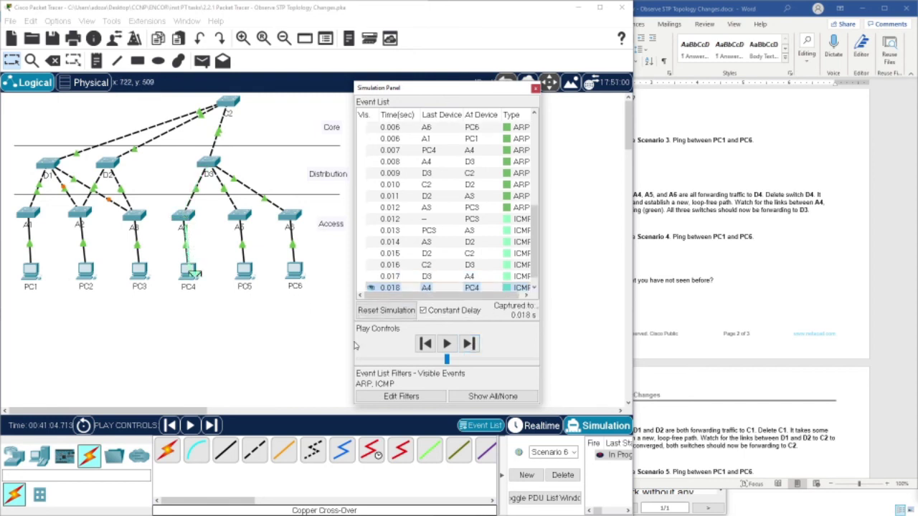
{"action": "left_click", "coordinate": [470, 344]}
{"action": "left_click", "coordinate": [469, 345]}
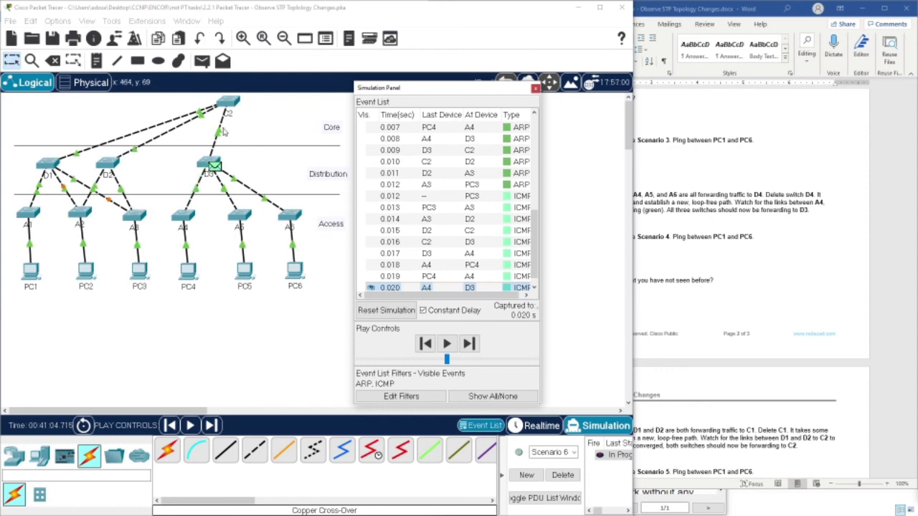
- Switch to the Word lab instructions and review the final steps and the Part 3 redundancy tests
{"action": "left_click", "coordinate": [757, 253]}
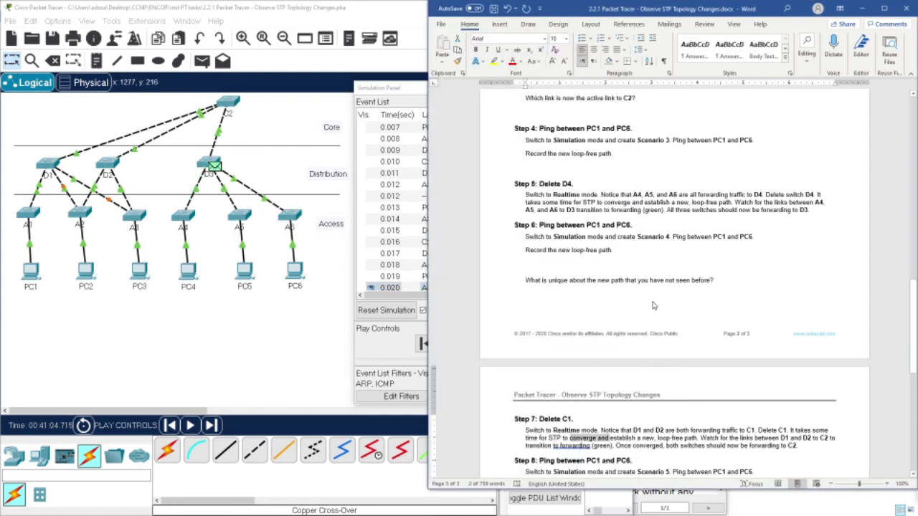
{"action": "scroll", "coordinate": [653, 301], "scroll_direction": "down", "scroll_amount": 6}
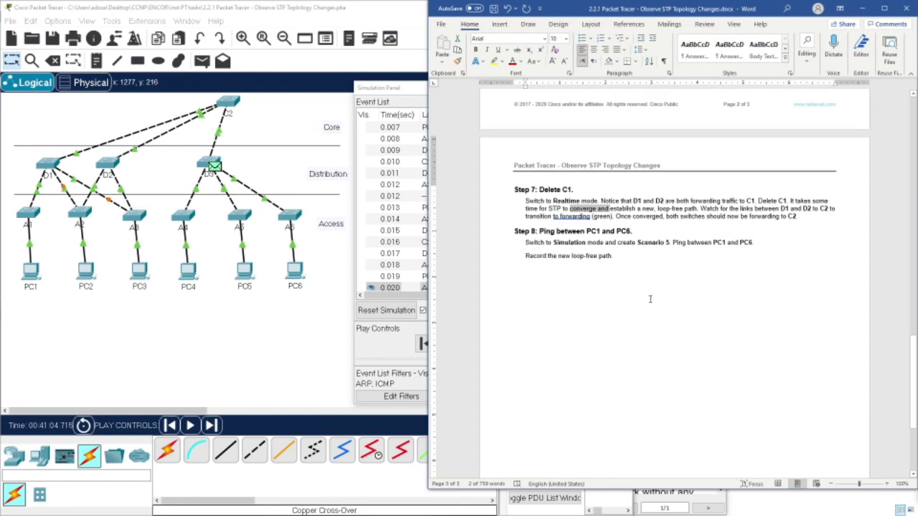
{"action": "scroll", "coordinate": [649, 299], "scroll_direction": "down", "scroll_amount": 3}
{"action": "scroll", "coordinate": [650, 299], "scroll_direction": "up", "scroll_amount": 15}
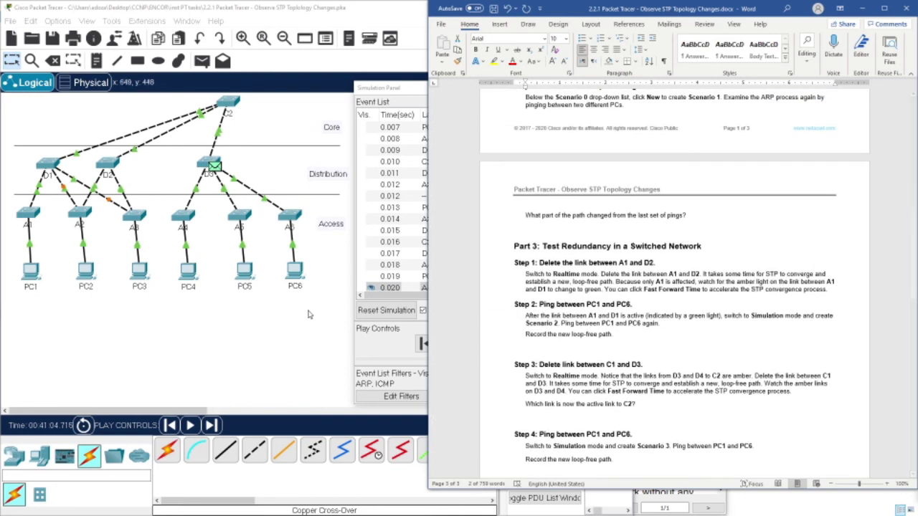